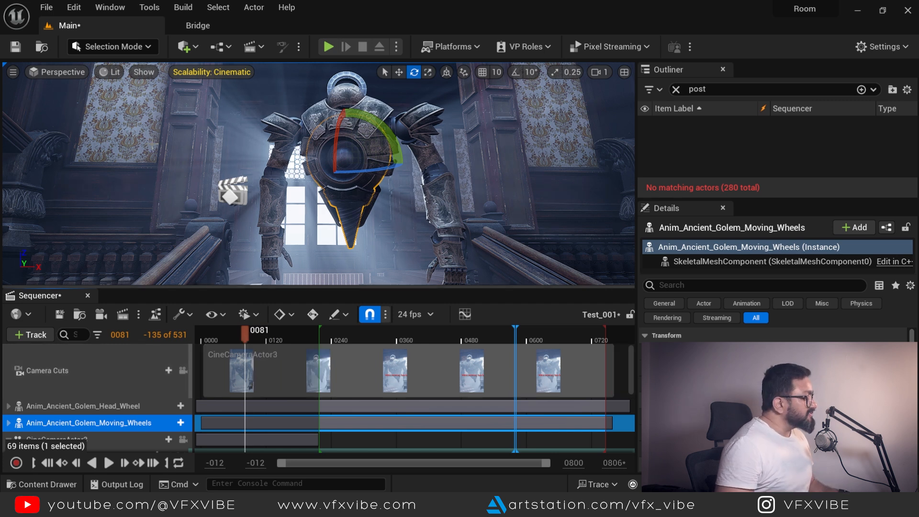
Switch the viewport to the Ambient Occlusion buffer visualization and enlarge it to inspect the golem scene
left_click(114, 74)
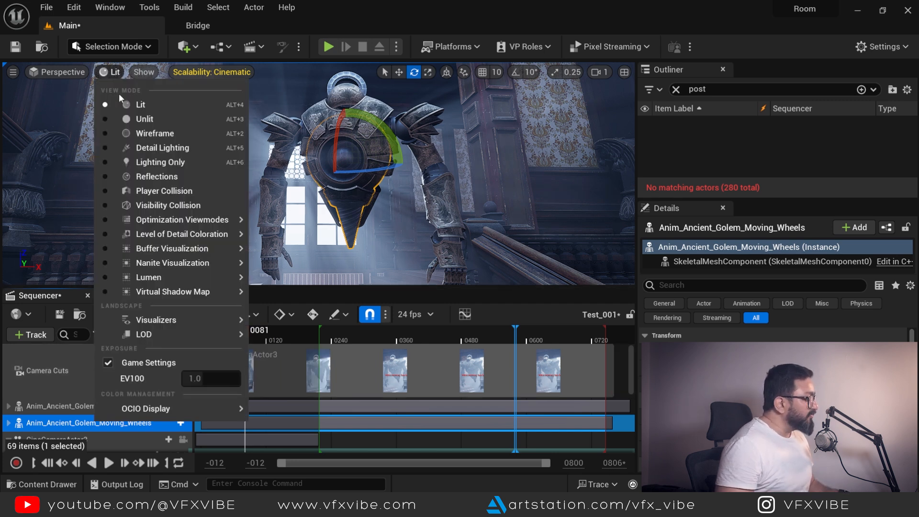
mouse_move(166, 251)
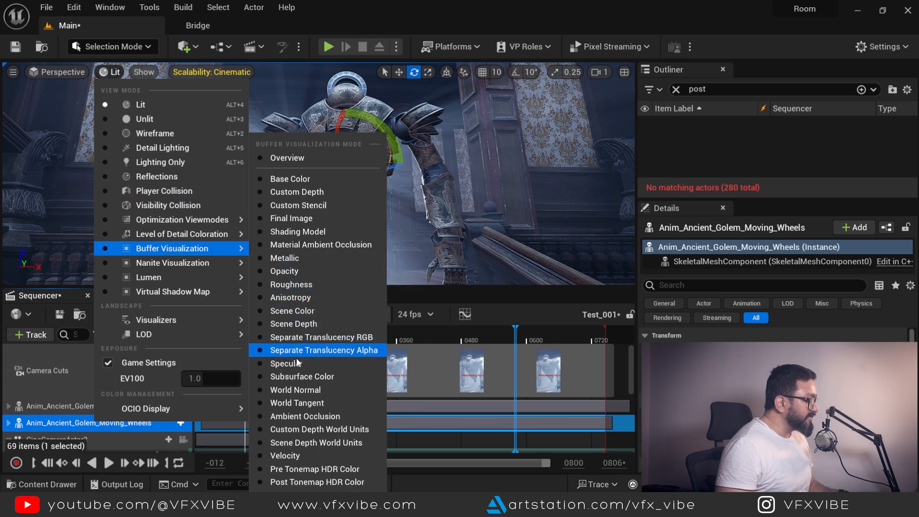
left_click(305, 416)
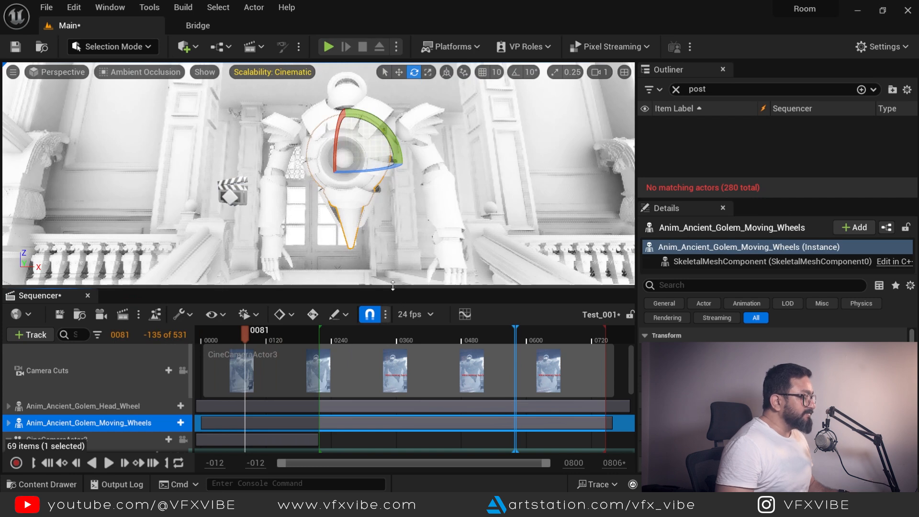
left_click_drag(395, 300, 399, 351)
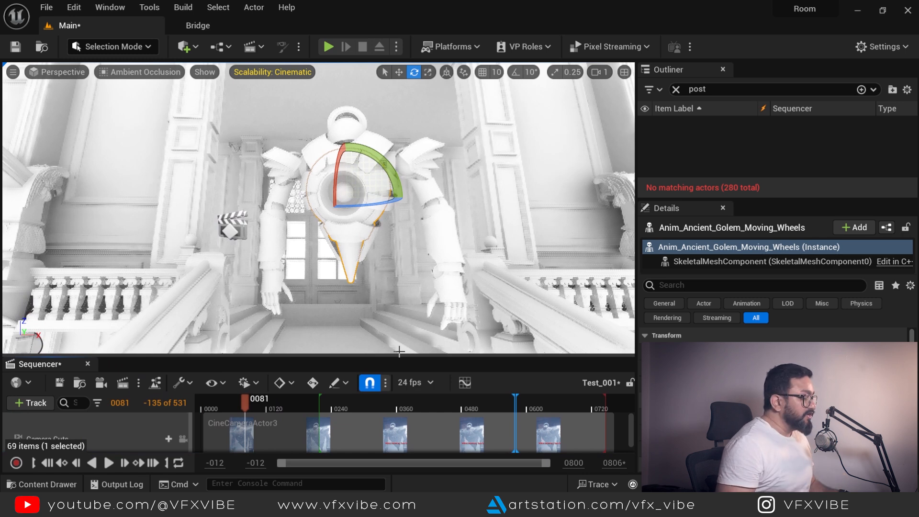
Open the engine Rendering section of the project settings and find the Global Illumination options
left_click(904, 49)
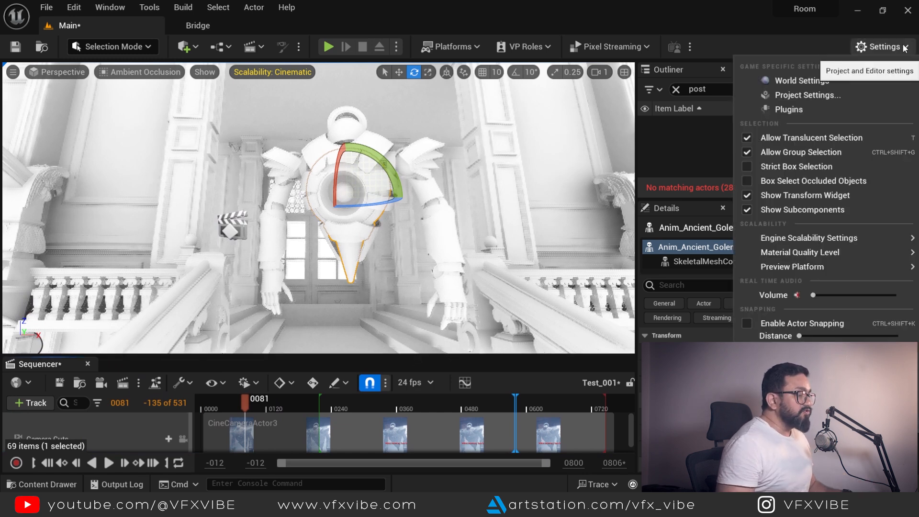
left_click(812, 97)
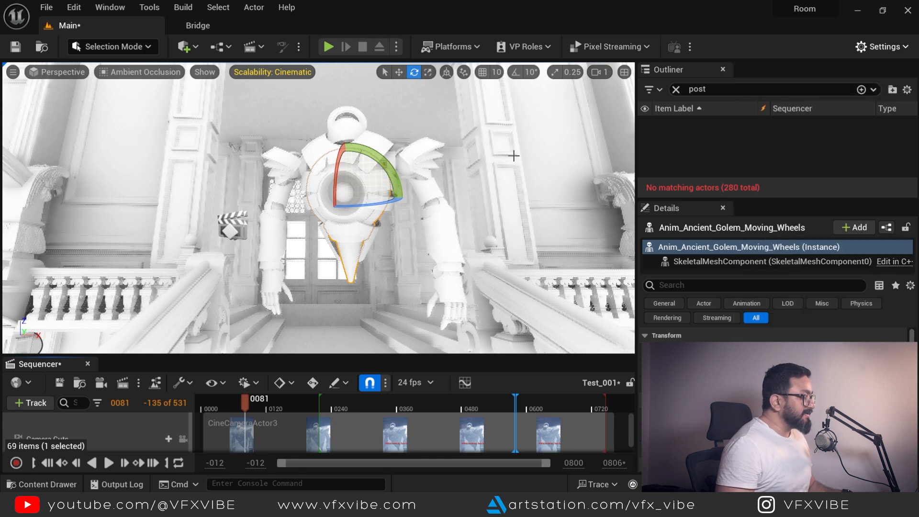
scroll(76, 340, "down", 3)
scroll(38, 277, "down", 10)
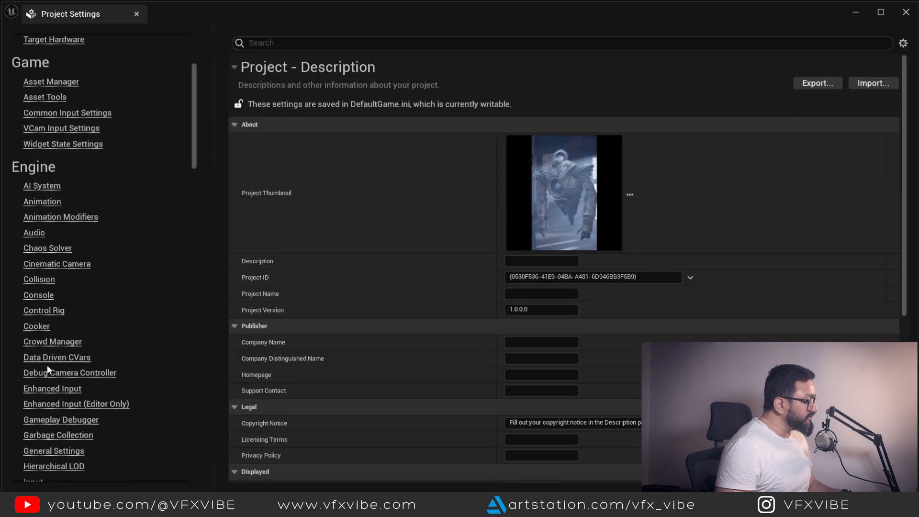
scroll(60, 442, "down", 5)
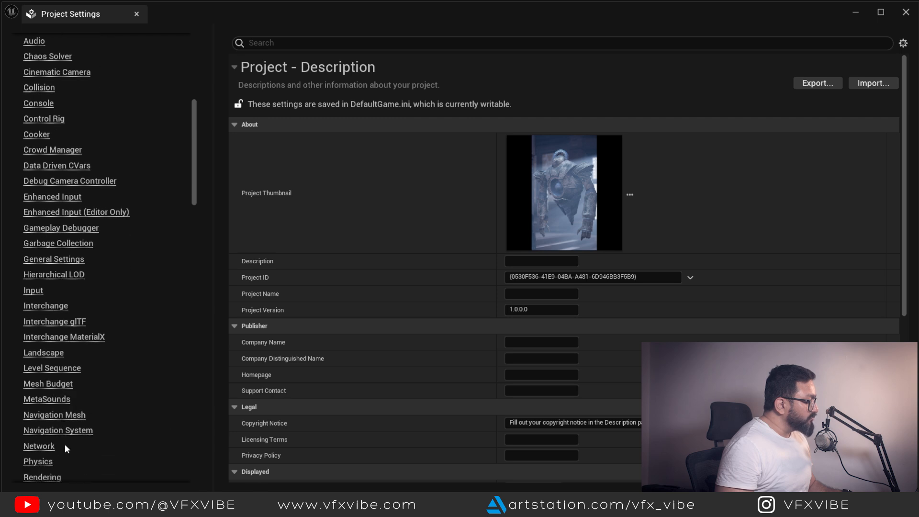
left_click(43, 401)
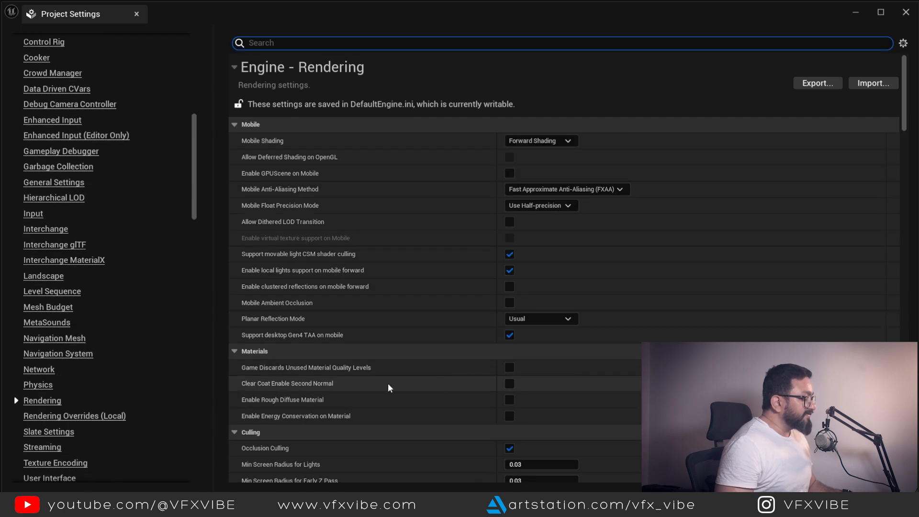
scroll(417, 366, "down", 14)
scroll(416, 352, "down", 7)
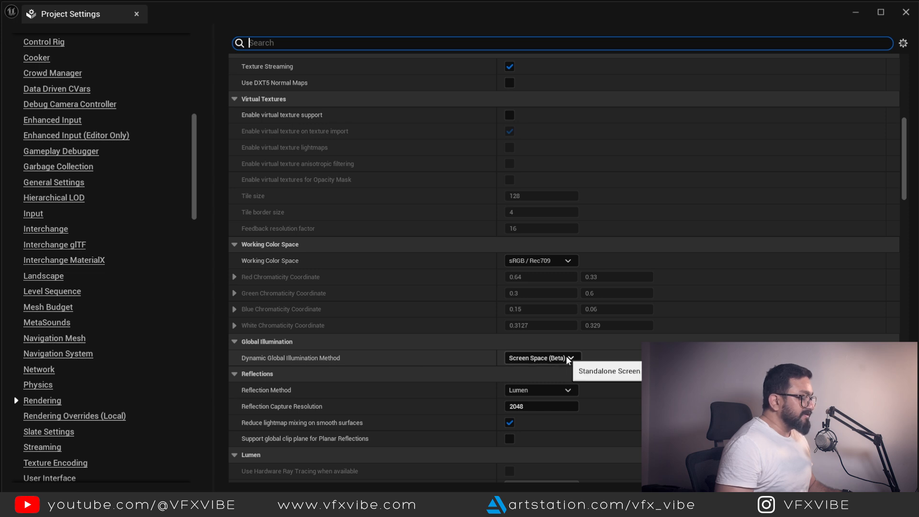
Set the Dynamic Global Illumination Method to Lumen and move the settings window aside to check the ambient occlusion view
left_click(551, 360)
left_click(534, 380)
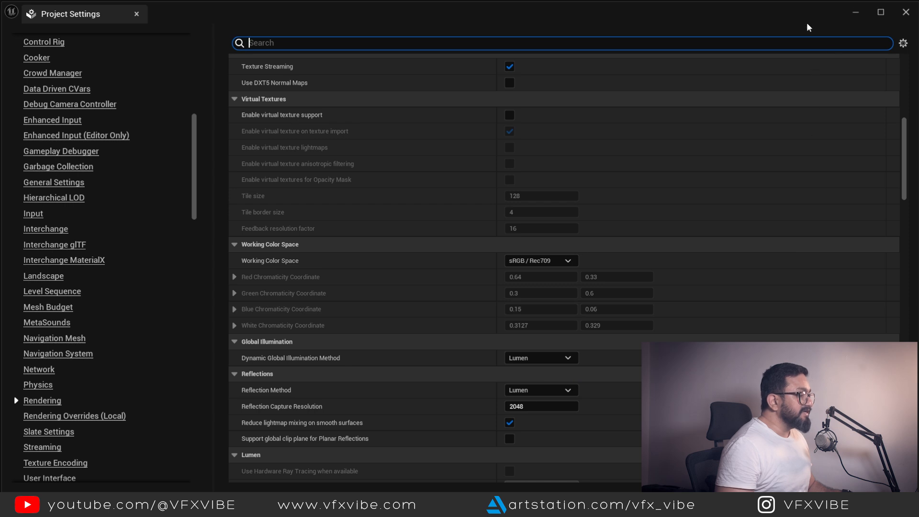
left_click_drag(809, 28, 803, 296)
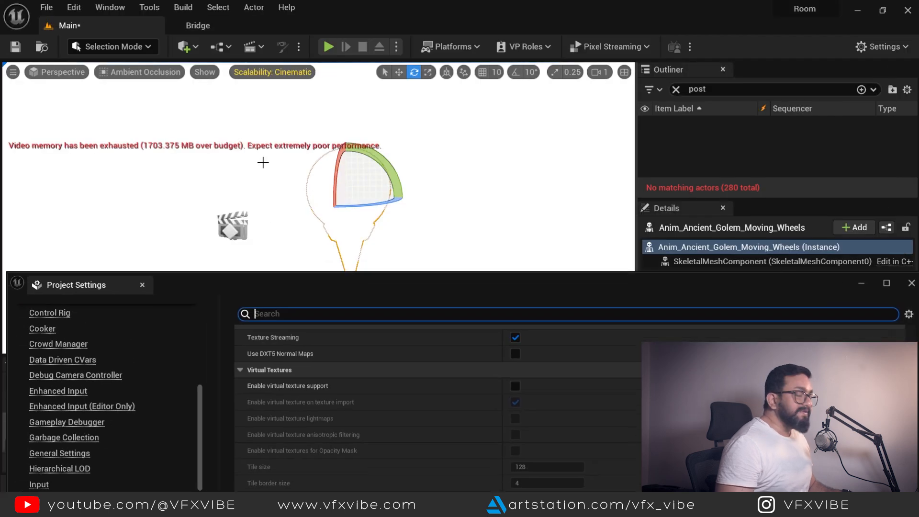
left_click_drag(281, 285, 516, 84)
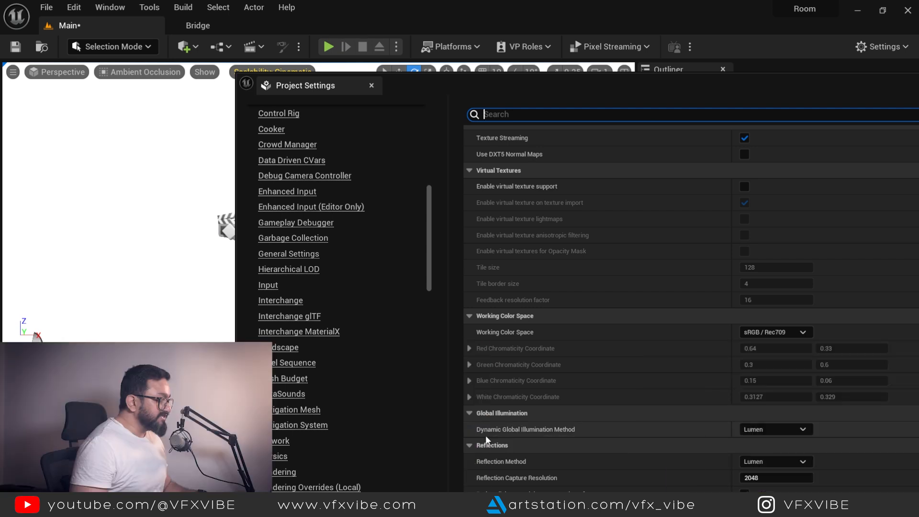
Set the Dynamic Global Illumination Method to Screen Space (Beta), check the ambient occlusion view and close the project settings
left_click(795, 429)
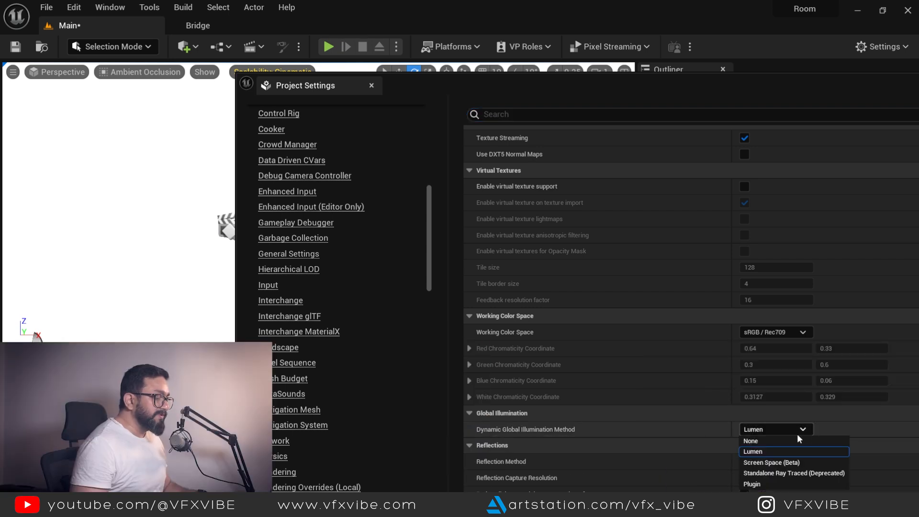
left_click(782, 463)
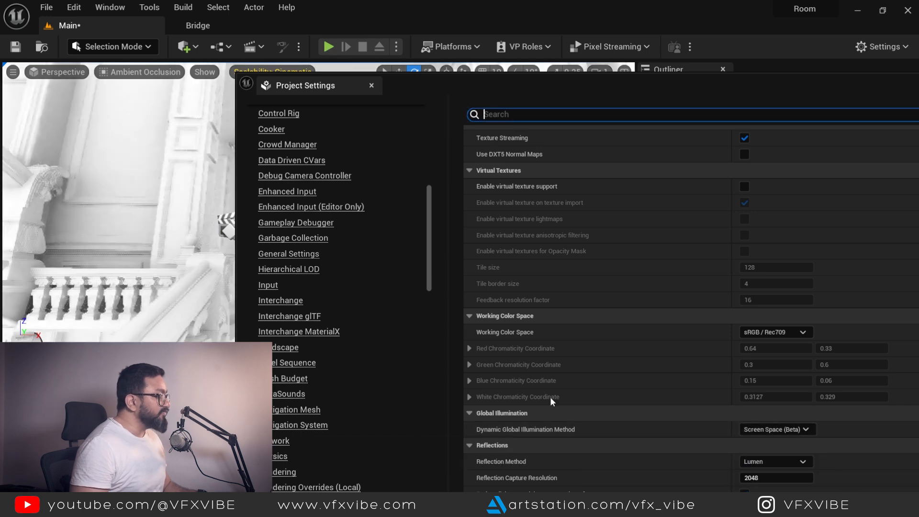
left_click_drag(471, 90, 252, 318)
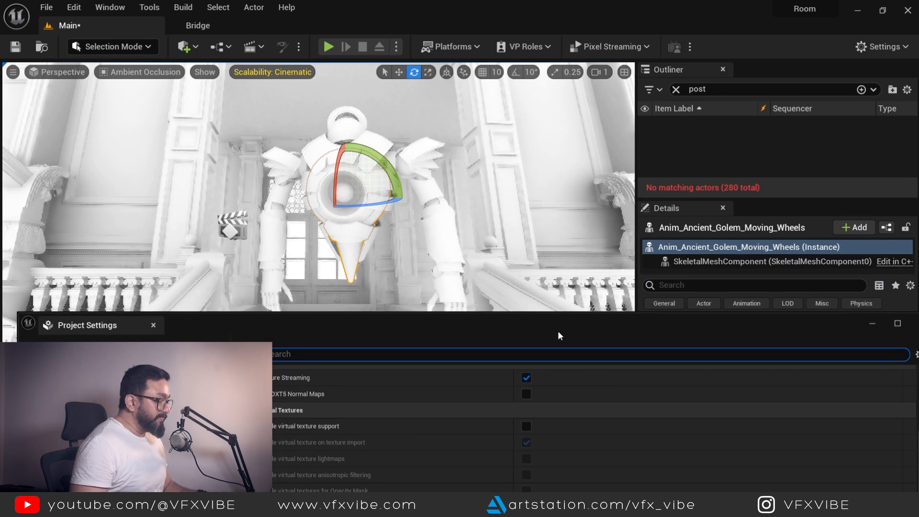
left_click_drag(558, 331, 428, 246)
left_click(793, 239)
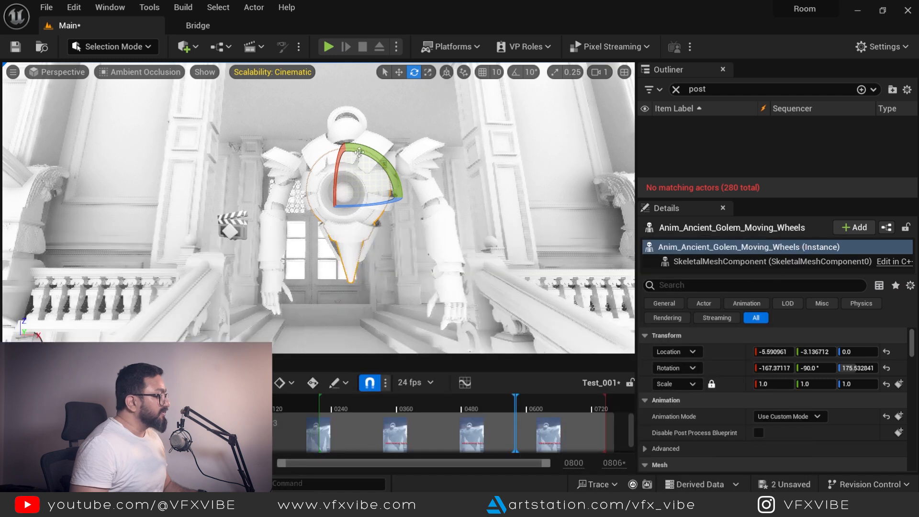
Return the viewport to the Lit view mode and make it slightly taller
left_click(130, 72)
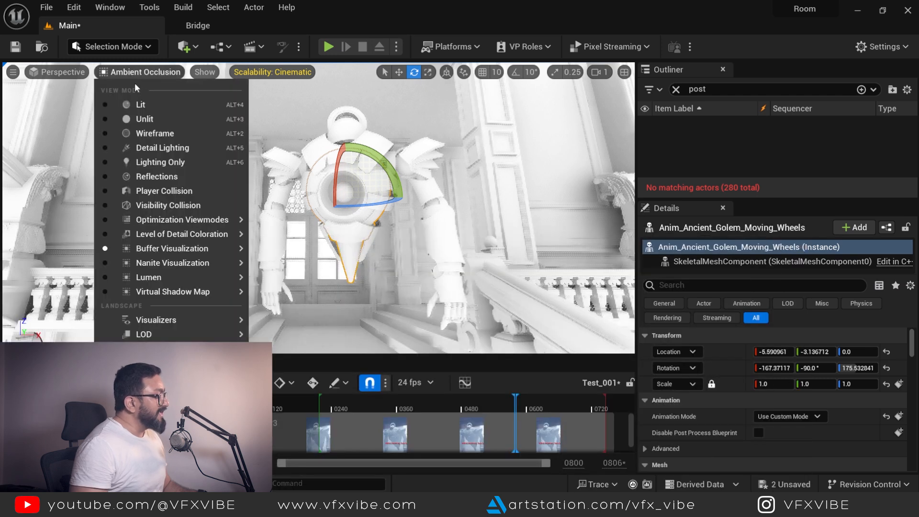
left_click(142, 105)
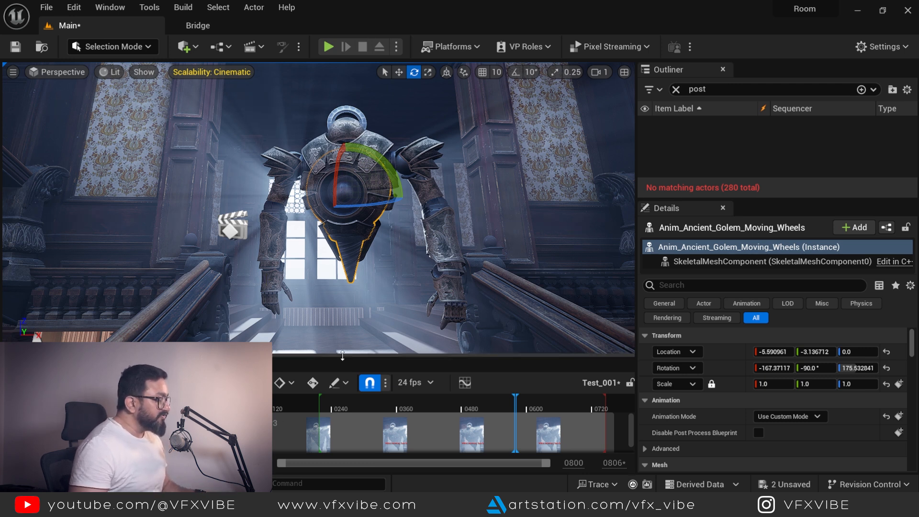
left_click_drag(342, 356, 344, 368)
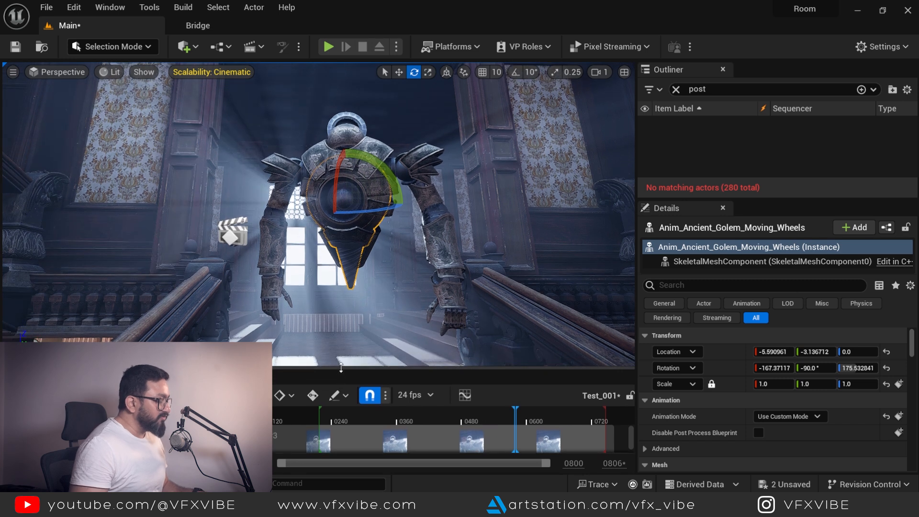
Add a Post Process Volume to the level near the dining table
right_click_drag(403, 264, 498, 386)
left_click(459, 321)
right_click_drag(525, 310, 522, 320)
left_click(197, 47)
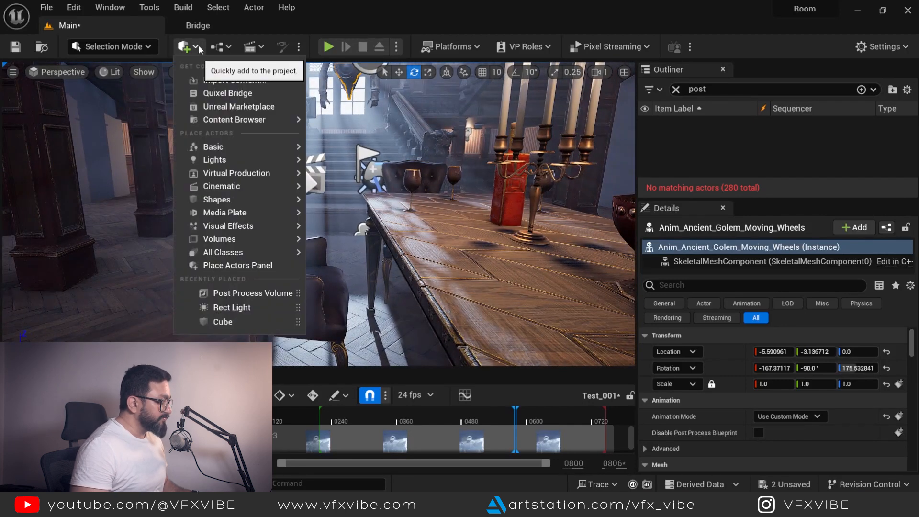
type("pos")
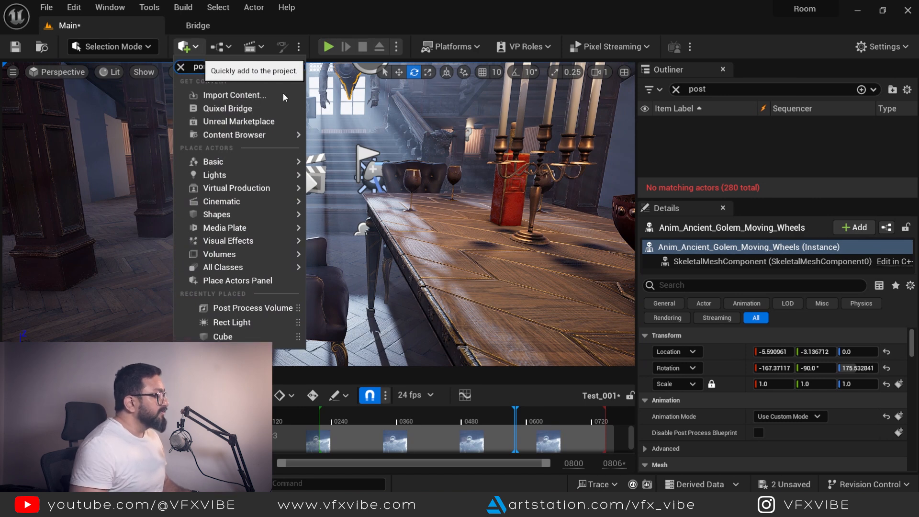
type("t")
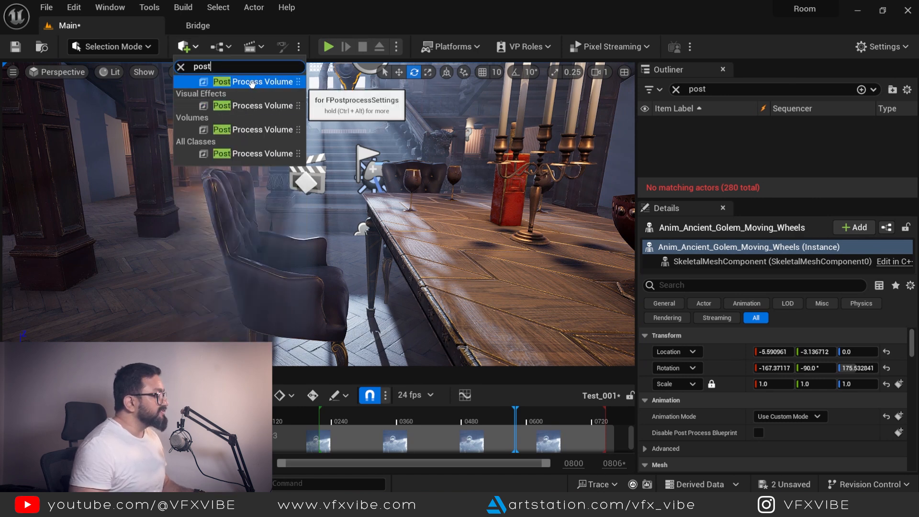
left_click(244, 136)
left_click_drag(333, 305, 326, 265, "alt")
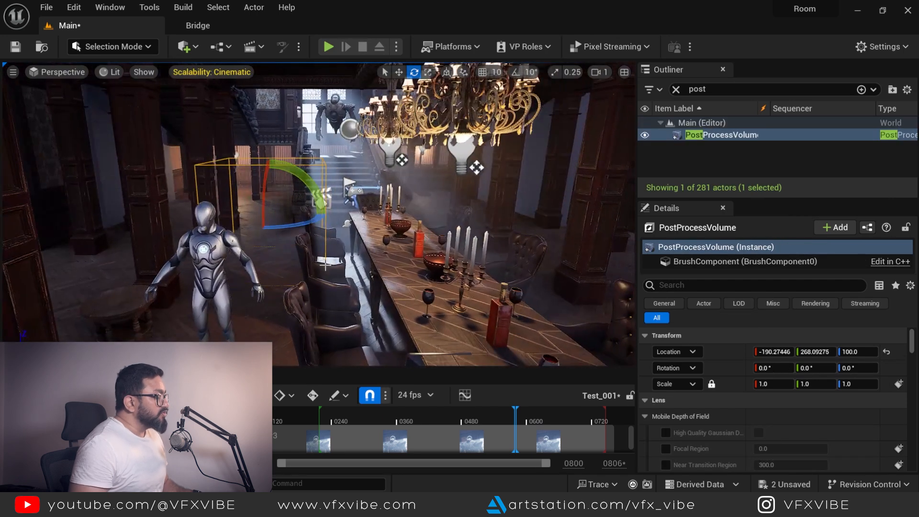
Enable Infinite Extent (Unbound) on the Post Process Volume and clear the property search
left_click(710, 289)
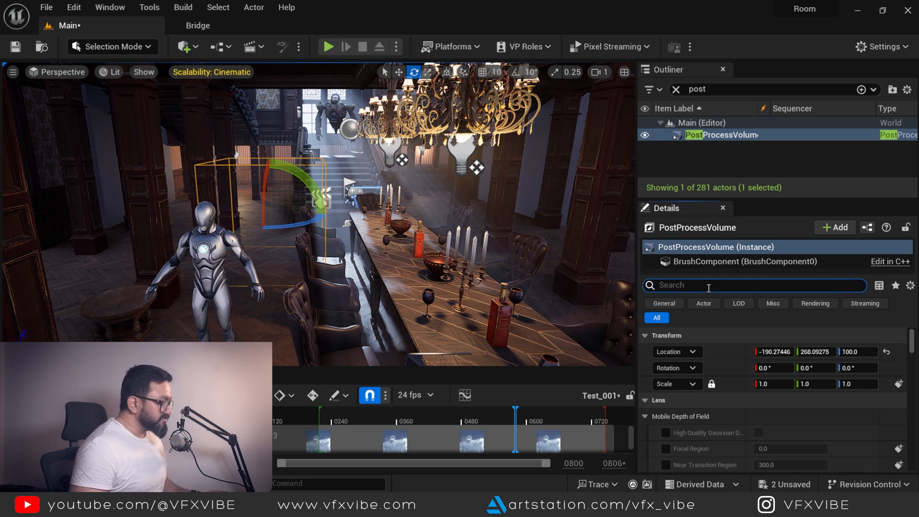
type("unbou")
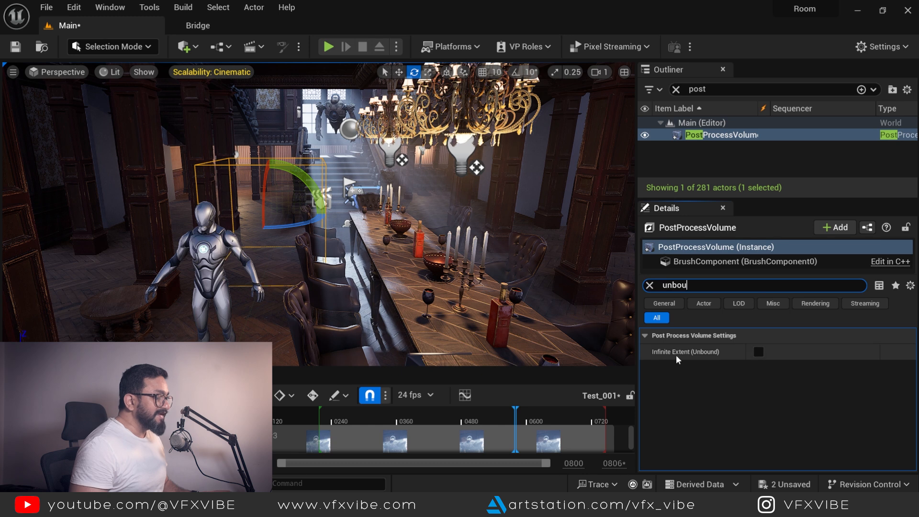
left_click(758, 351)
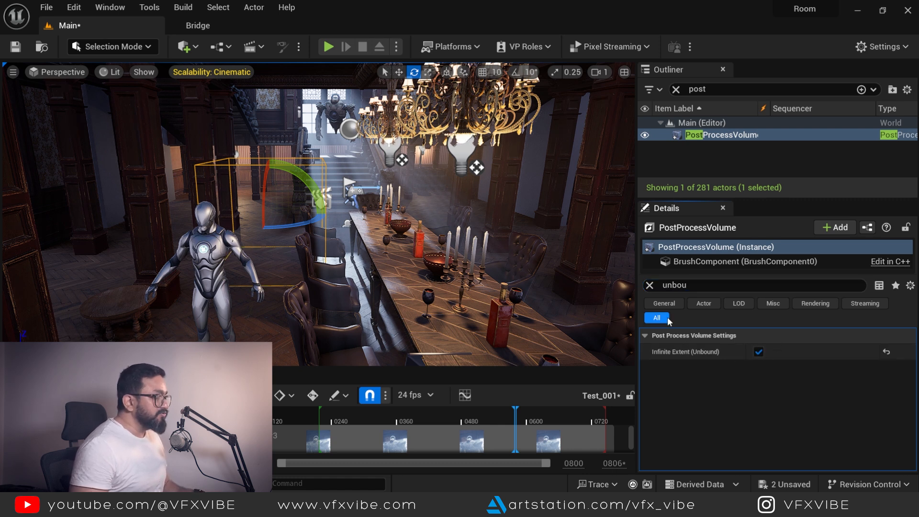
left_click(650, 285)
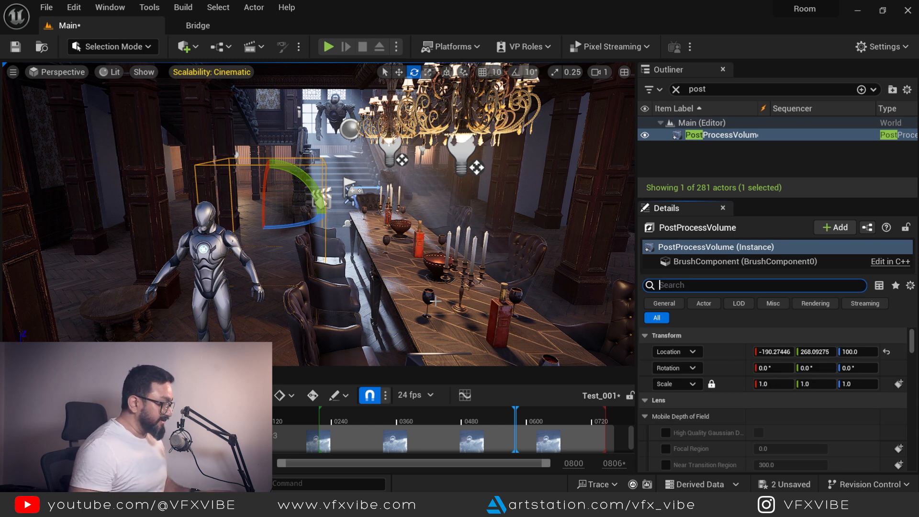
Create a new material named M_AO in the project's Materials folder
right_click_drag(370, 312, 371, 311)
key("ctrl+space")
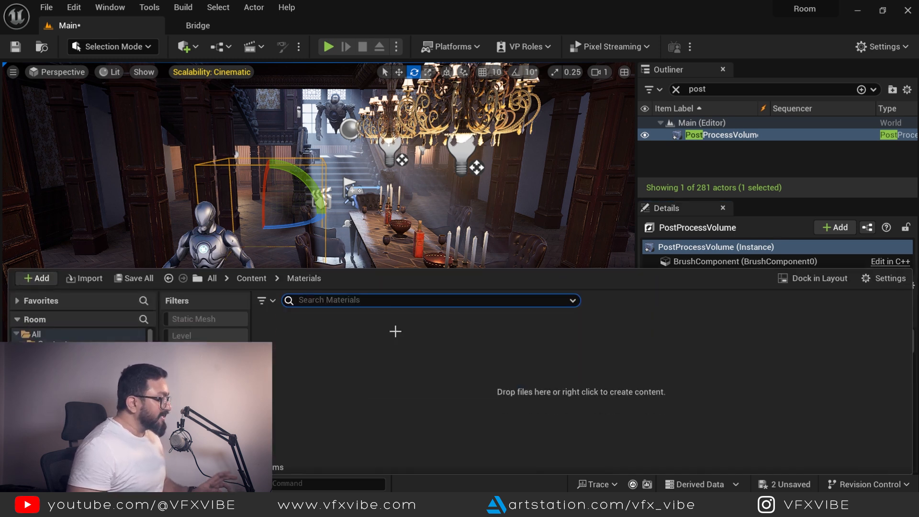
left_click(54, 344)
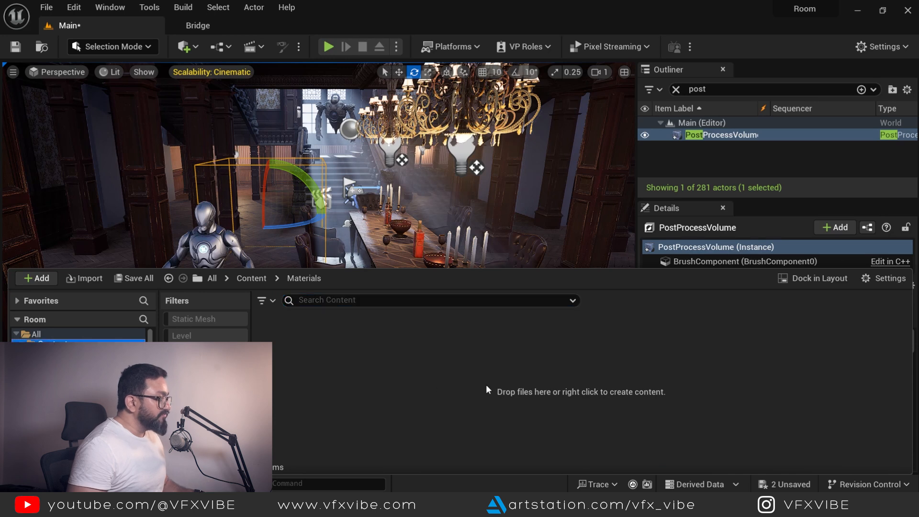
left_click(546, 338)
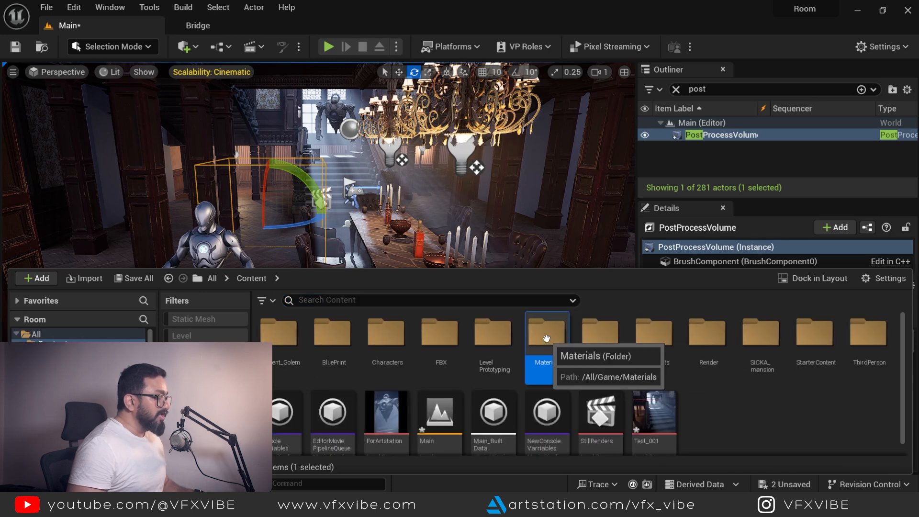
double_click(546, 338)
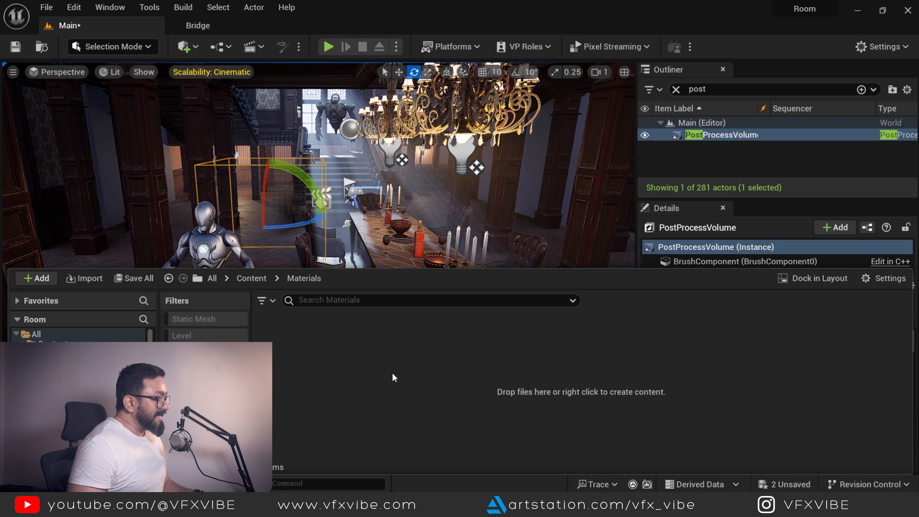
right_click(392, 372)
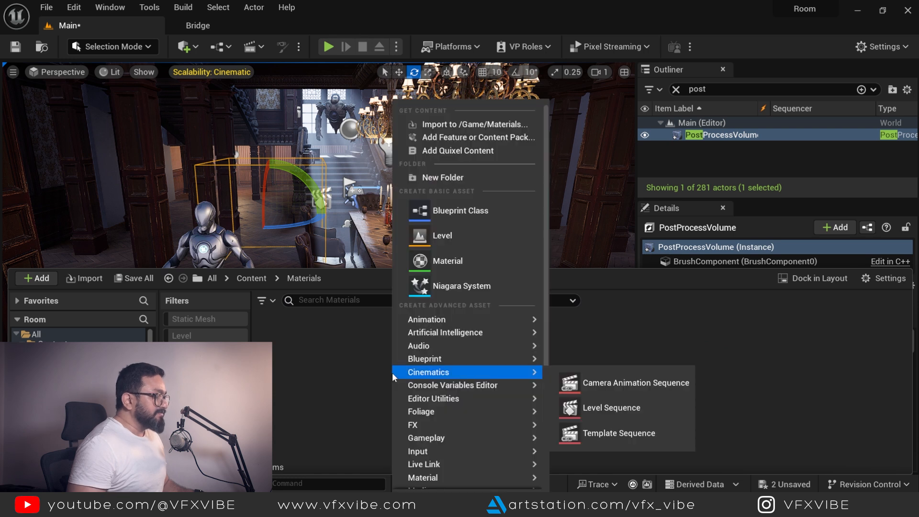
left_click(460, 261)
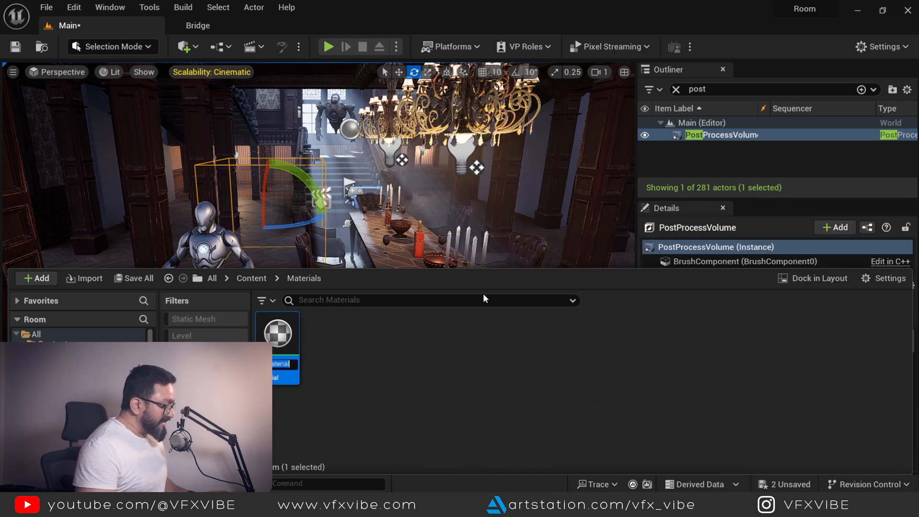
key("BackSpace")
type("AO")
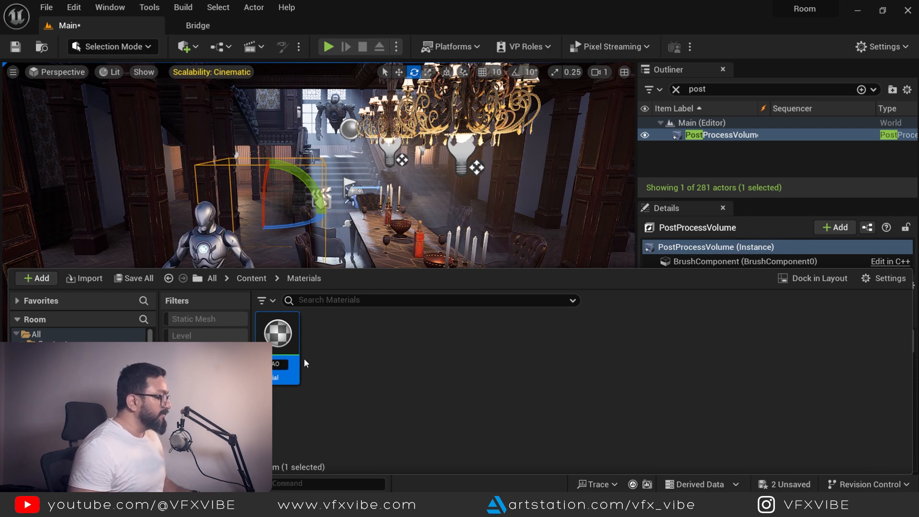
key("Return")
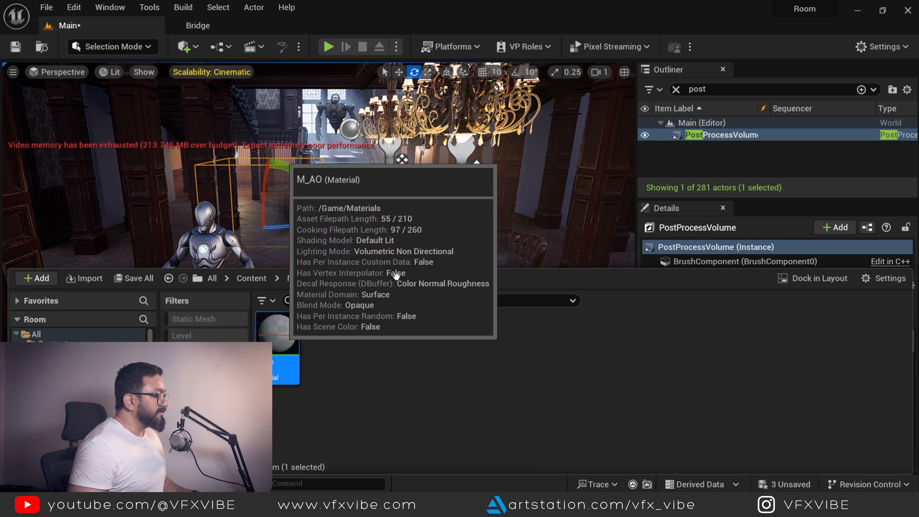
Open M_AO for editing and set its Material Domain to Post Process
double_click(282, 335)
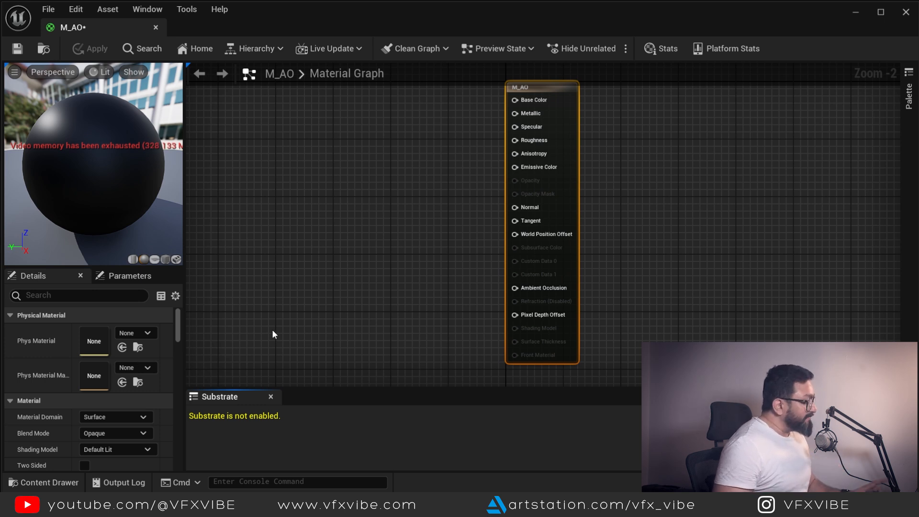
left_click(136, 416)
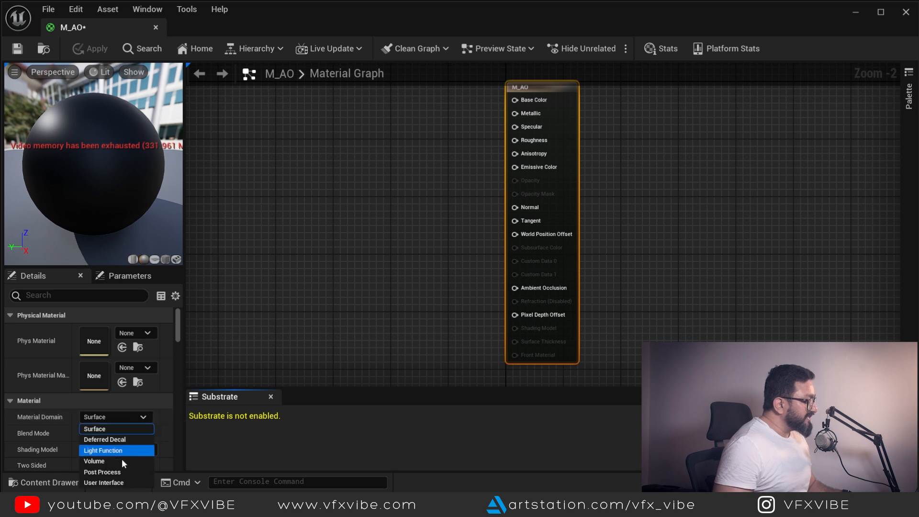
key("Escape")
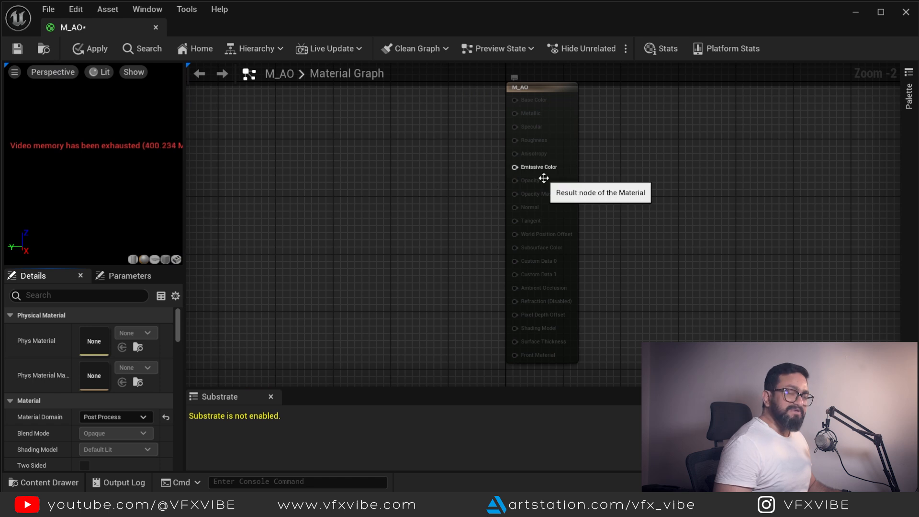
Add a SceneTexture node to the material graph and place it beside the M_AO result node
right_click(315, 168)
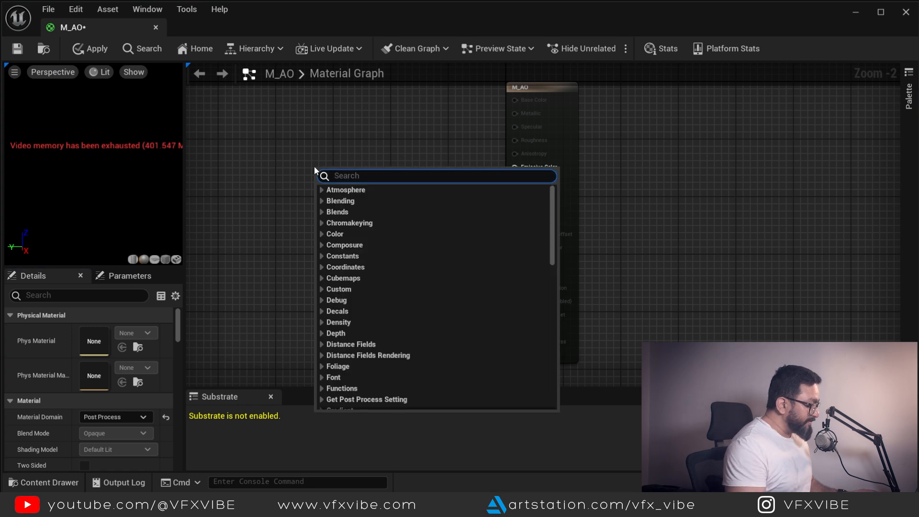
type("scene")
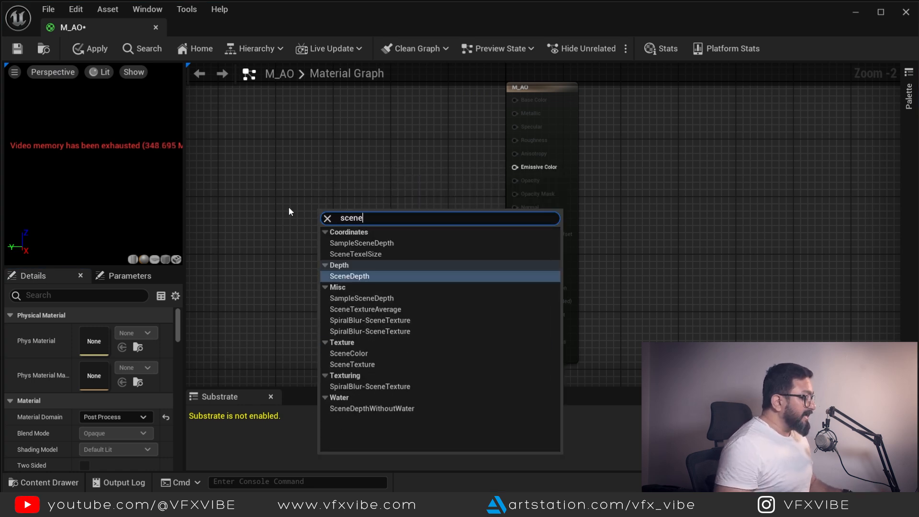
left_click(363, 364)
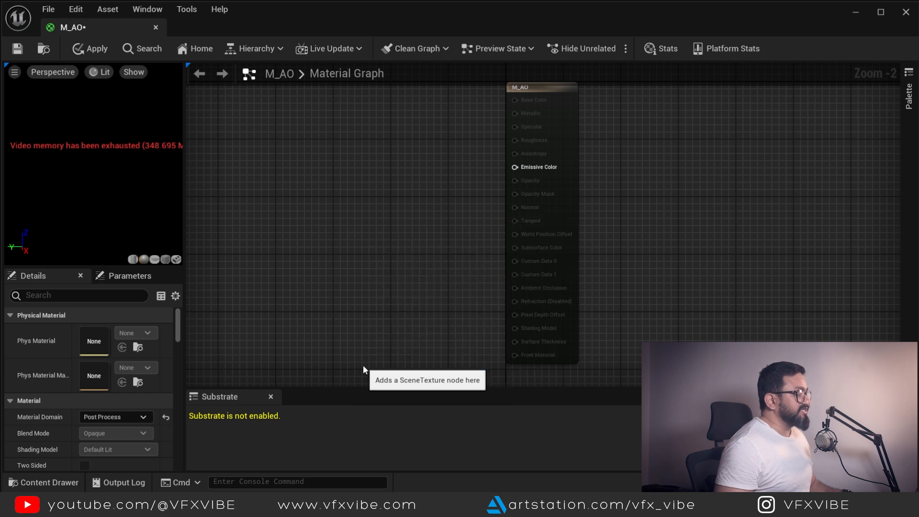
left_click_drag(370, 221, 331, 207)
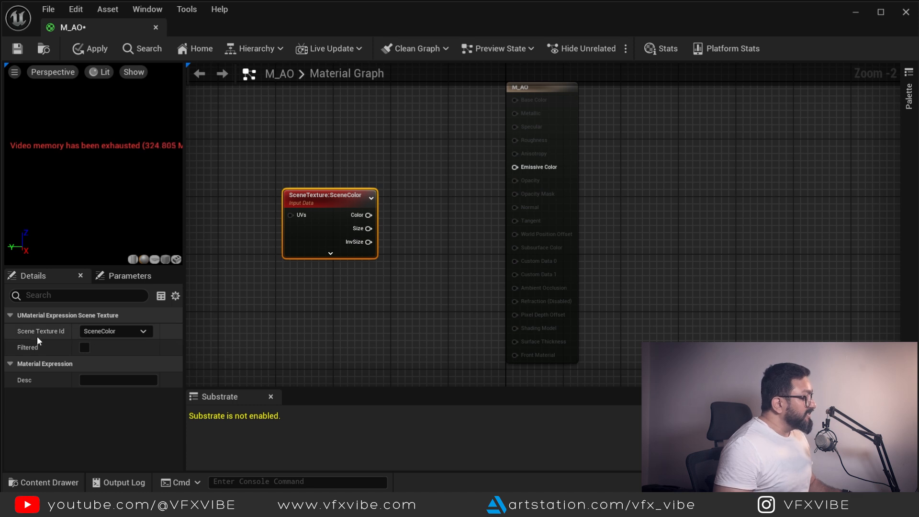
Set the SceneTexture node's Scene Texture Id to Ambient Occlusion
left_click(133, 334)
scroll(124, 285, "down", 3)
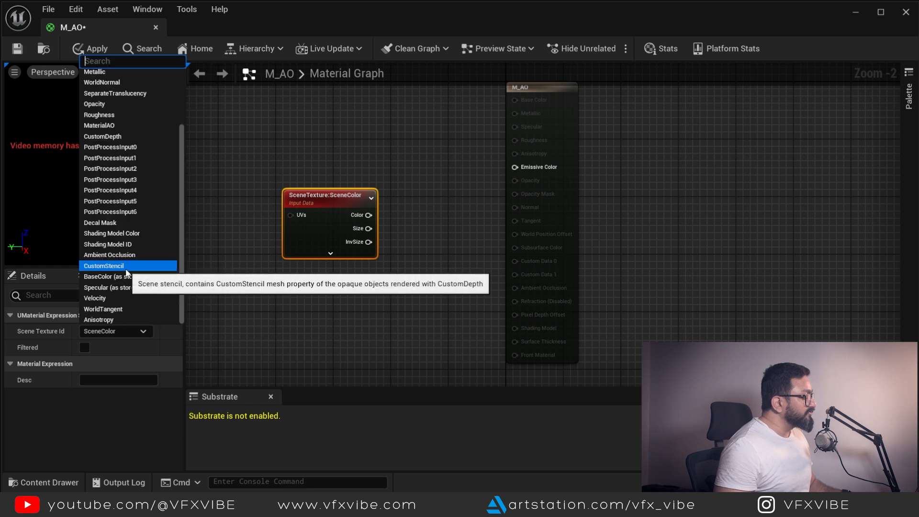
left_click(111, 259)
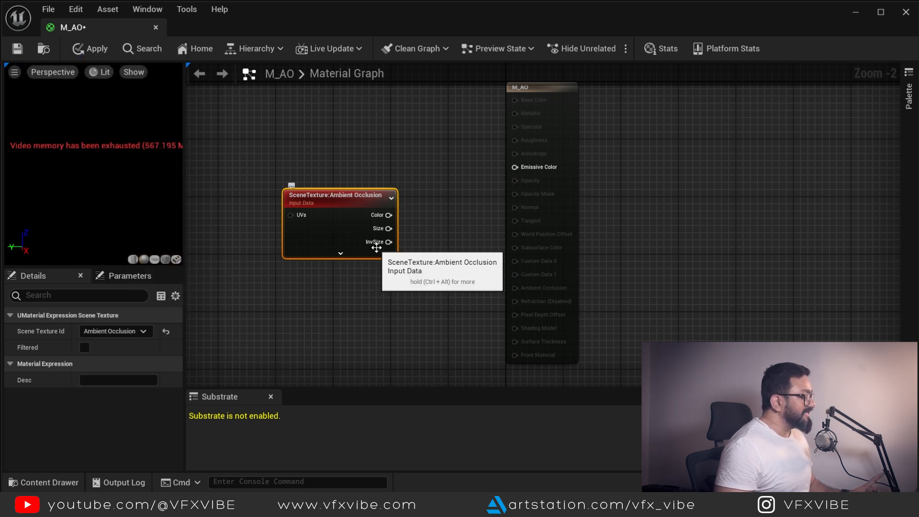
Connect the SceneTexture Color output to Emissive Color, then save and close the material
left_click_drag(389, 215, 515, 167)
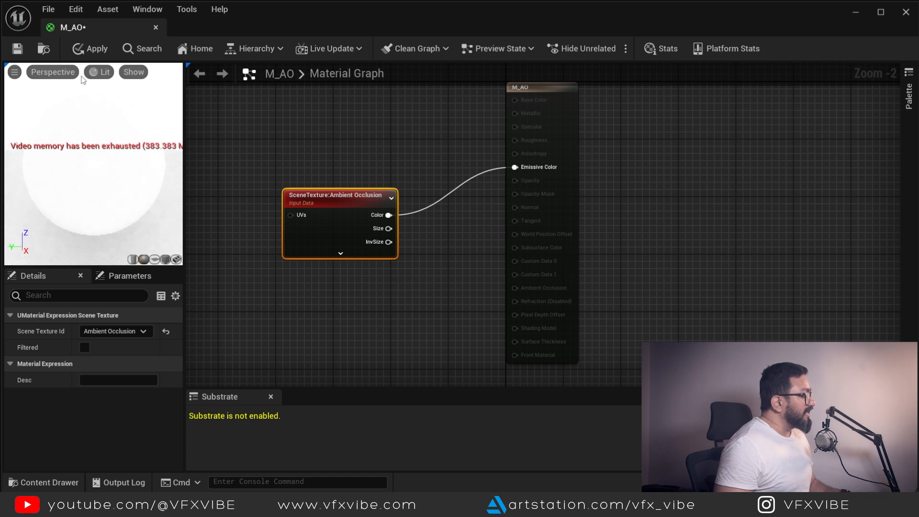
left_click(18, 48)
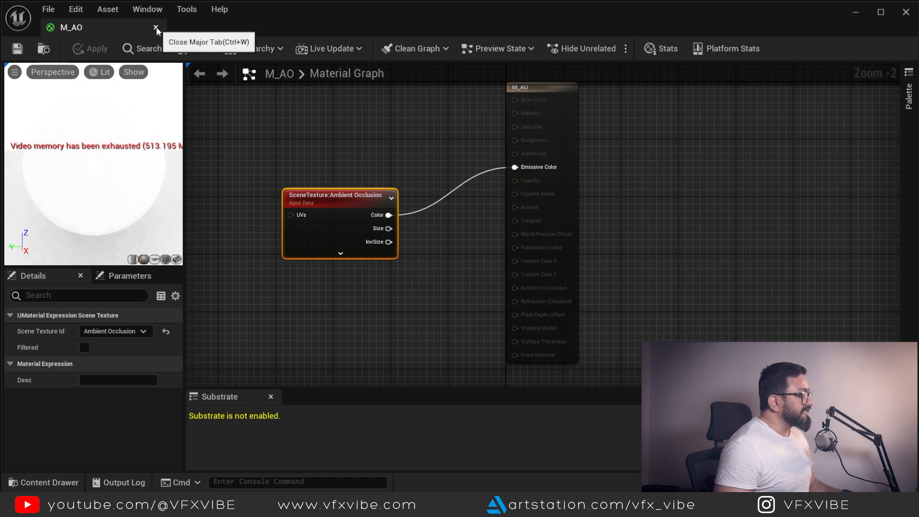
left_click(155, 28)
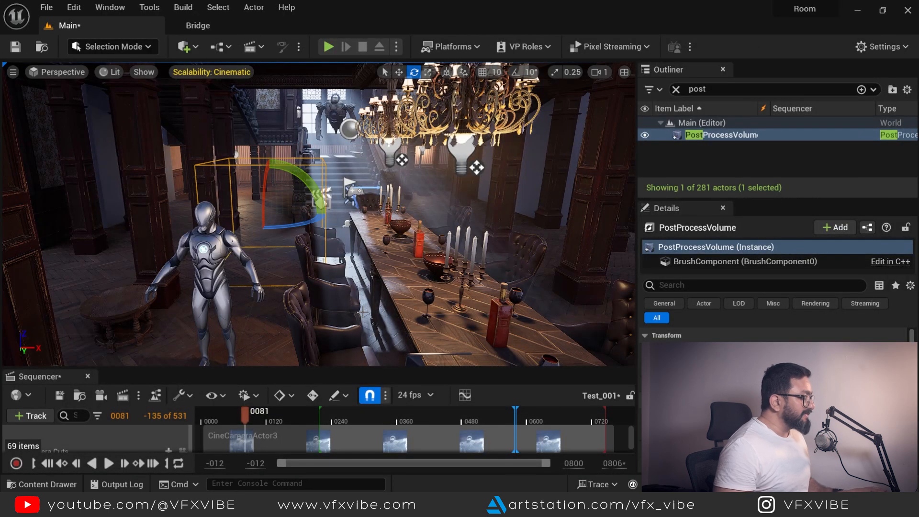
Create a material instance of M_AO named MI_AO
key("ctrl+space")
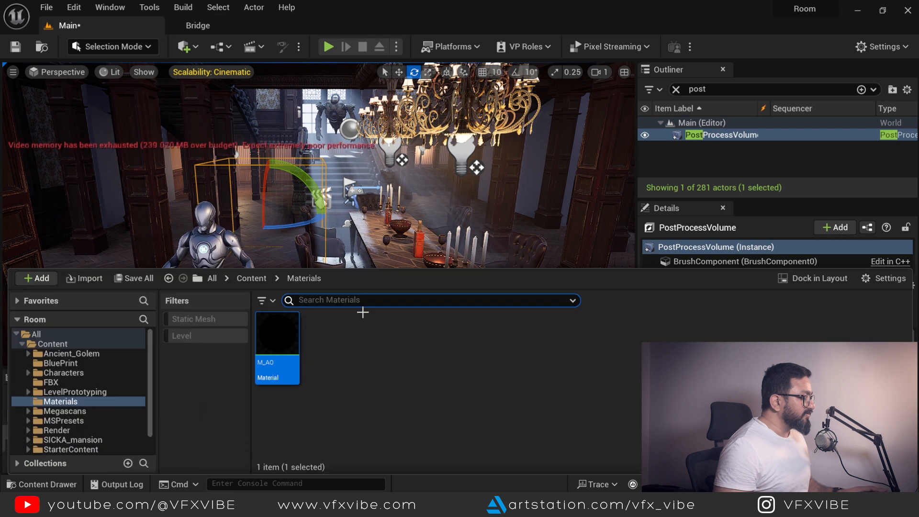
right_click(280, 342)
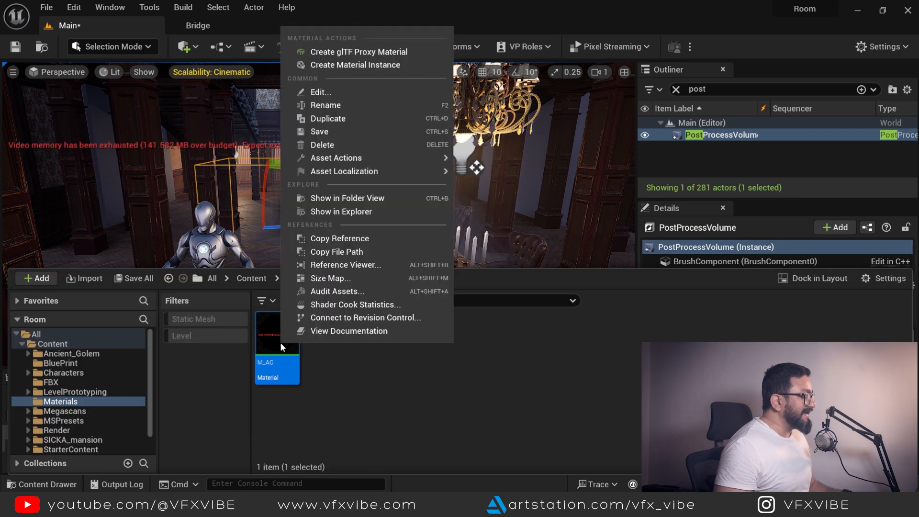
left_click(348, 67)
type("MI_AO")
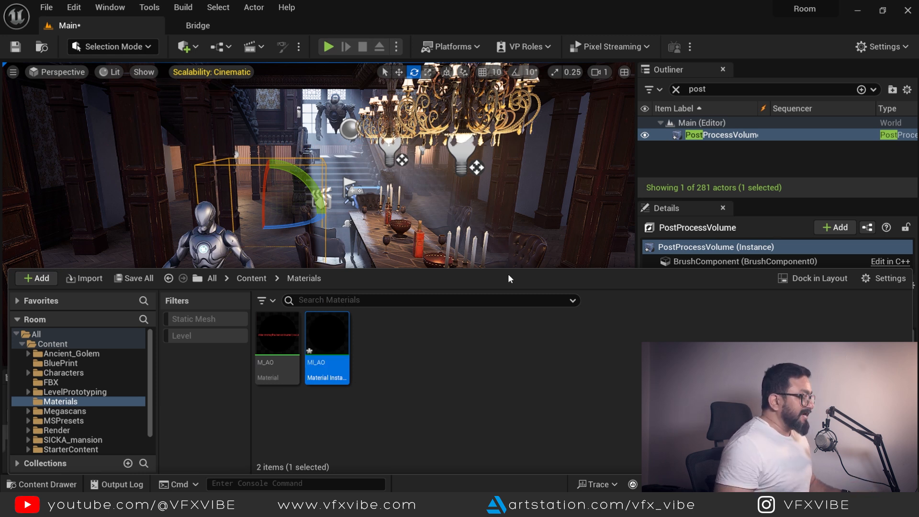
Add an Asset reference element to the Post Process Materials array of the Post Process Volume
left_click(750, 247)
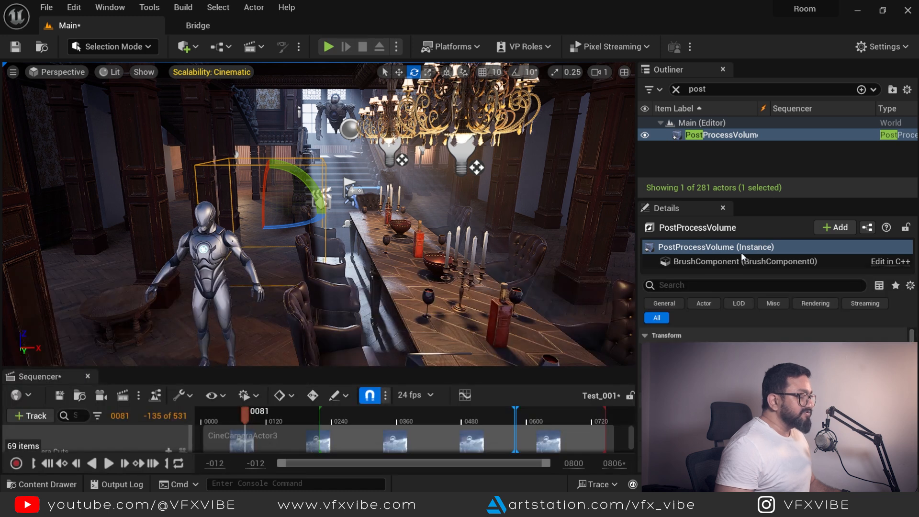
left_click(703, 286)
type("mate")
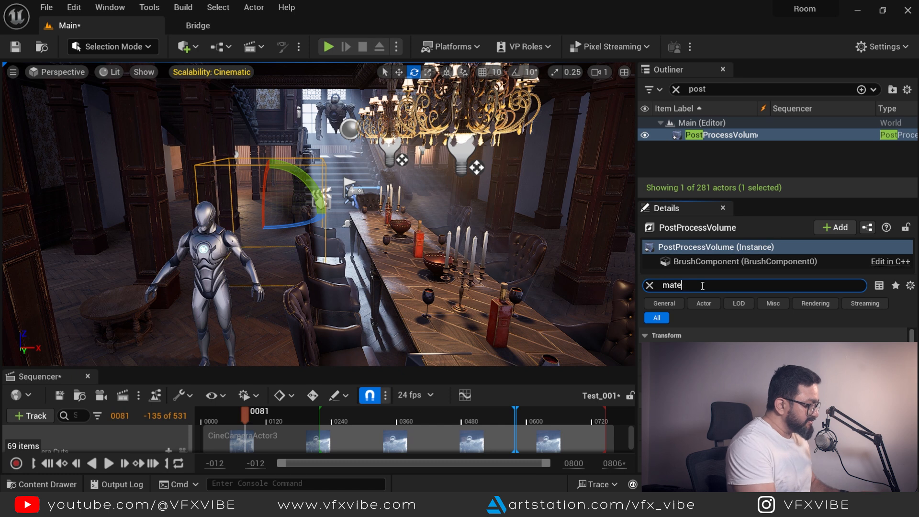
type("ria")
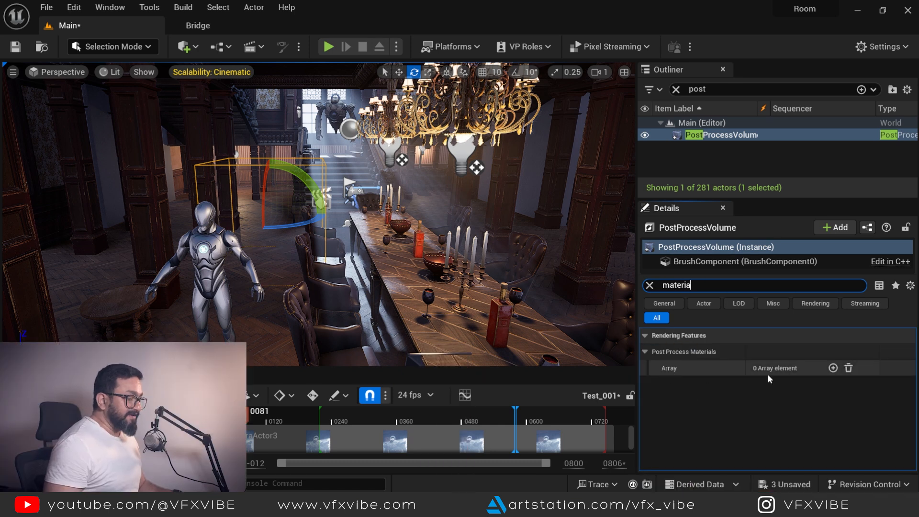
left_click(833, 368)
left_click(795, 386)
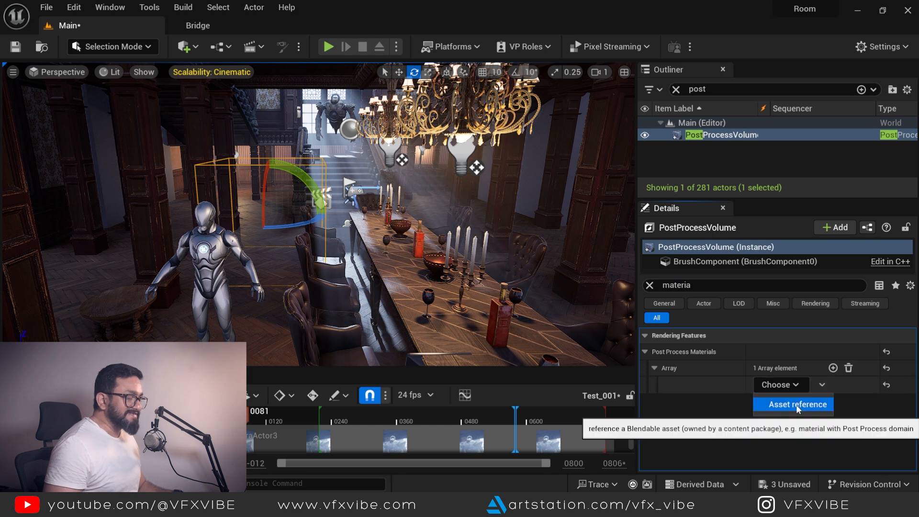
left_click(797, 404)
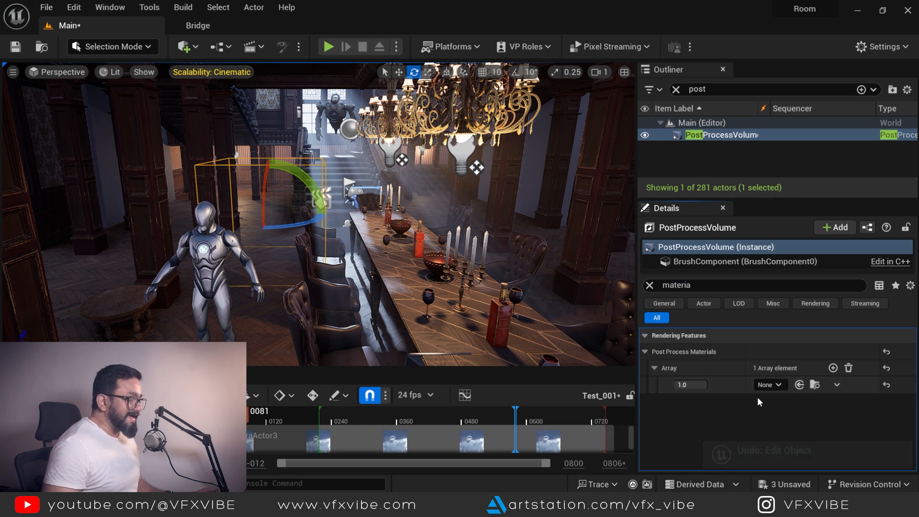
Assign the MI_AO material instance to the empty Post Process Materials element
left_click_drag(484, 364, 483, 341)
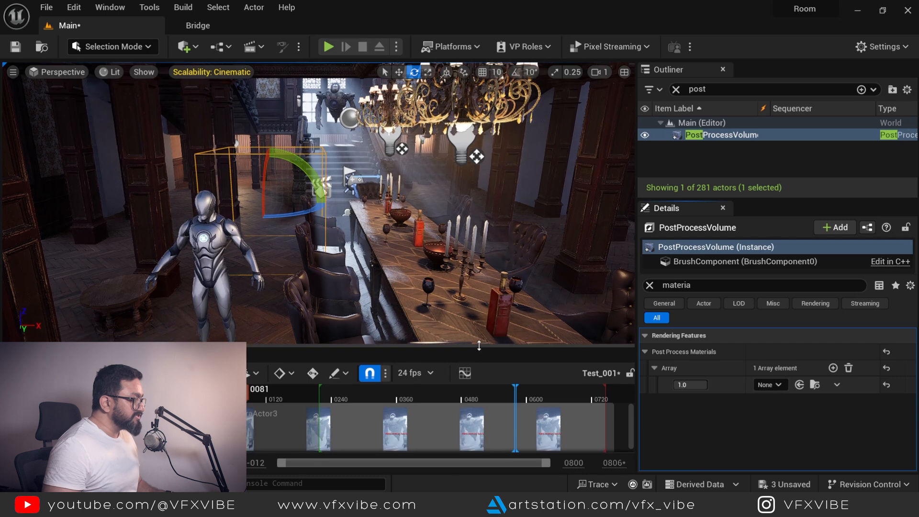
key("ctrl+space")
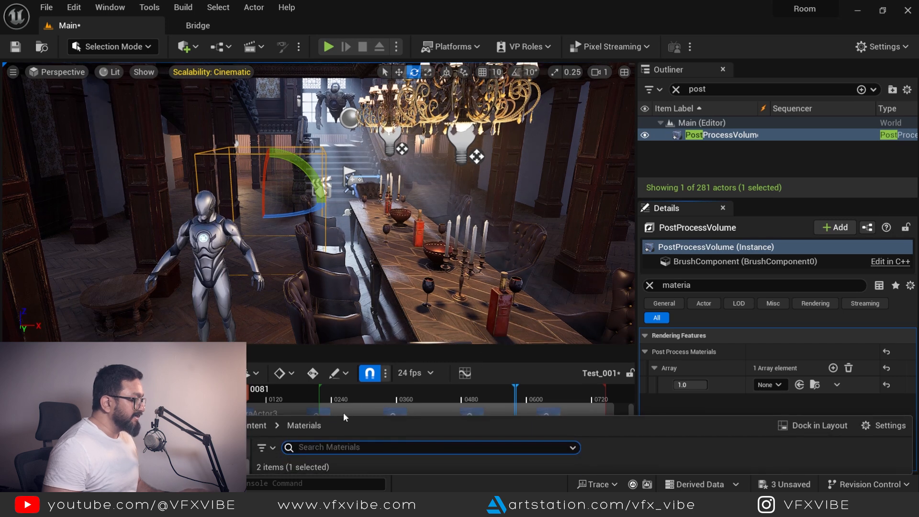
left_click_drag(340, 415, 342, 421)
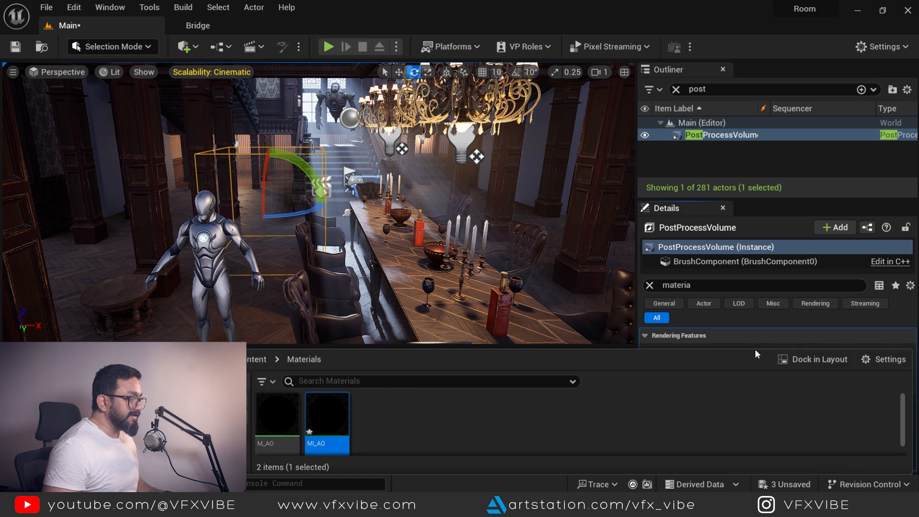
left_click_drag(753, 348, 757, 426)
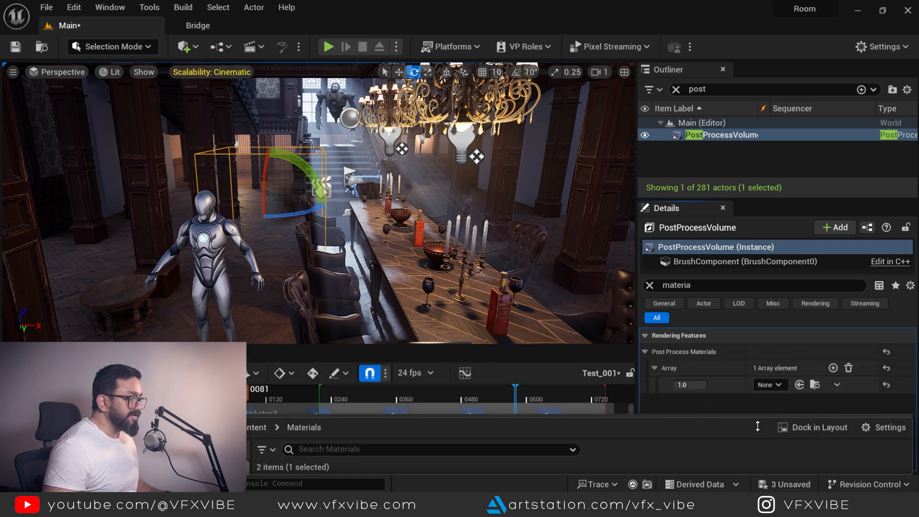
left_click(799, 385)
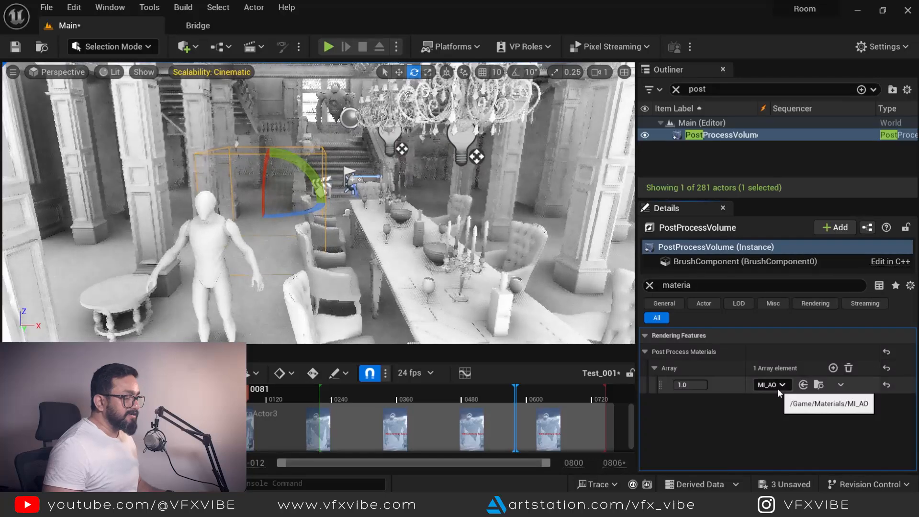
Examine the ambient occlusion result around the dining table and clear the property search
key("d")
right_click_drag(399, 278, 361, 294)
key("a")
key("s")
key("e")
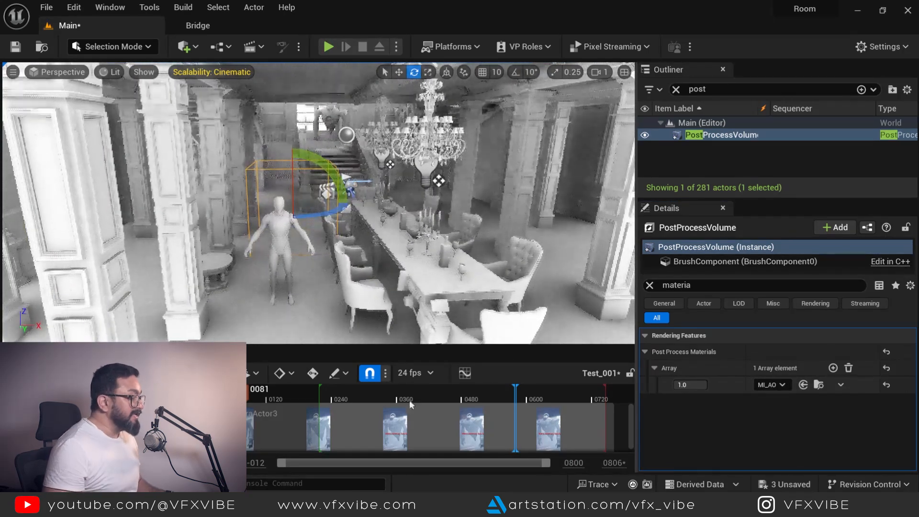
left_click(651, 285)
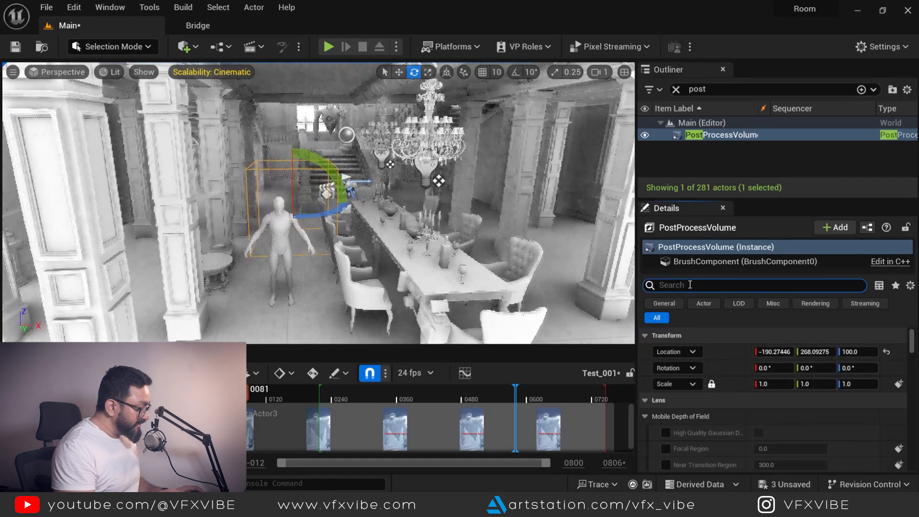
Filter the Post Process Volume's properties by "ambien" and enable the Ambient Occlusion Intensity and Radius overrides
type("ambien")
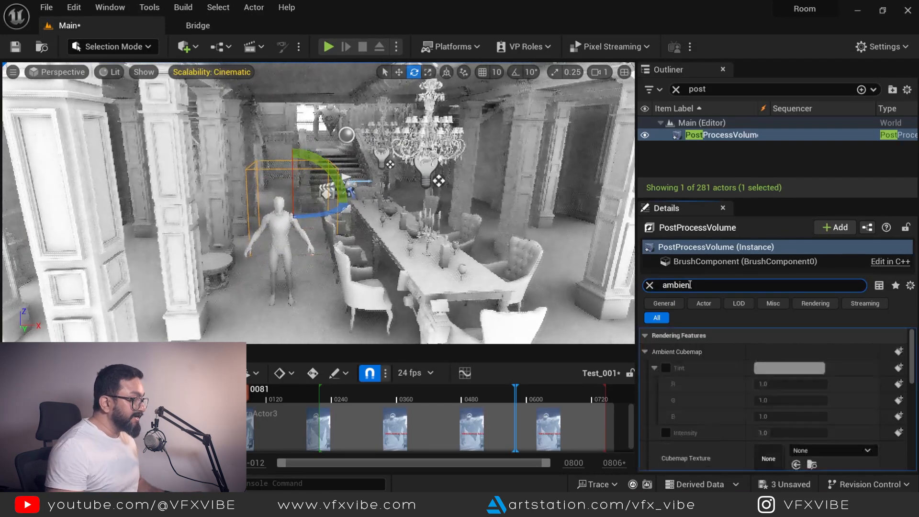
scroll(699, 400, "down", 5)
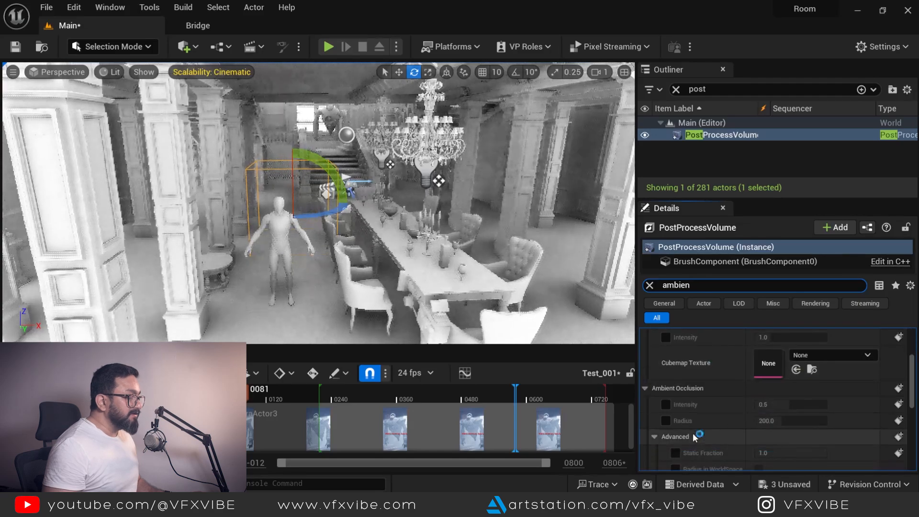
left_click(666, 404)
left_click(666, 421)
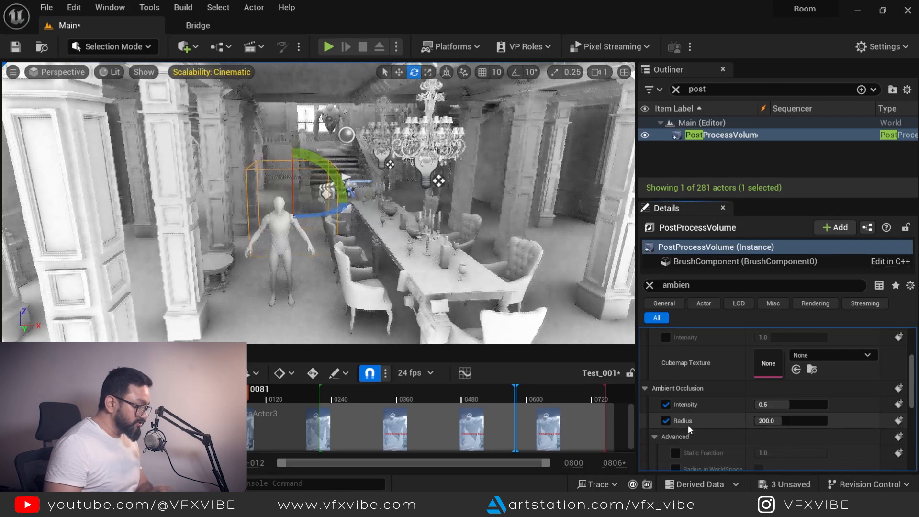
left_click(645, 388)
View the scene through CineCameraActor3, enlarge the Sequencer area and scrub the sequence to frame 18
left_click(73, 72)
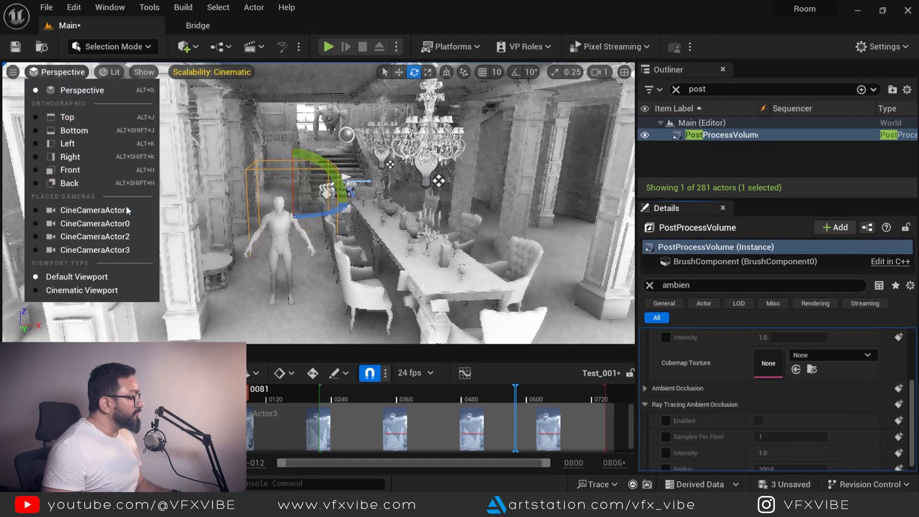
left_click(95, 249)
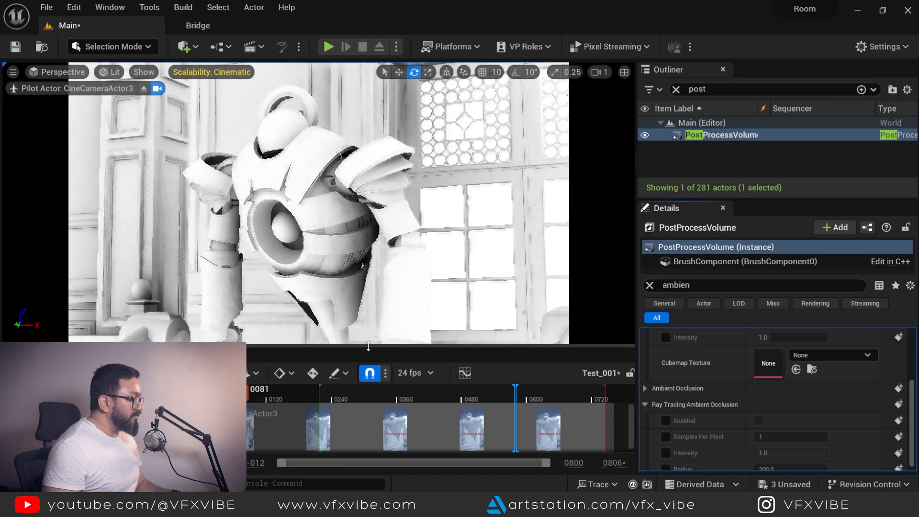
left_click_drag(368, 346, 498, 228)
left_click_drag(254, 276, 216, 307)
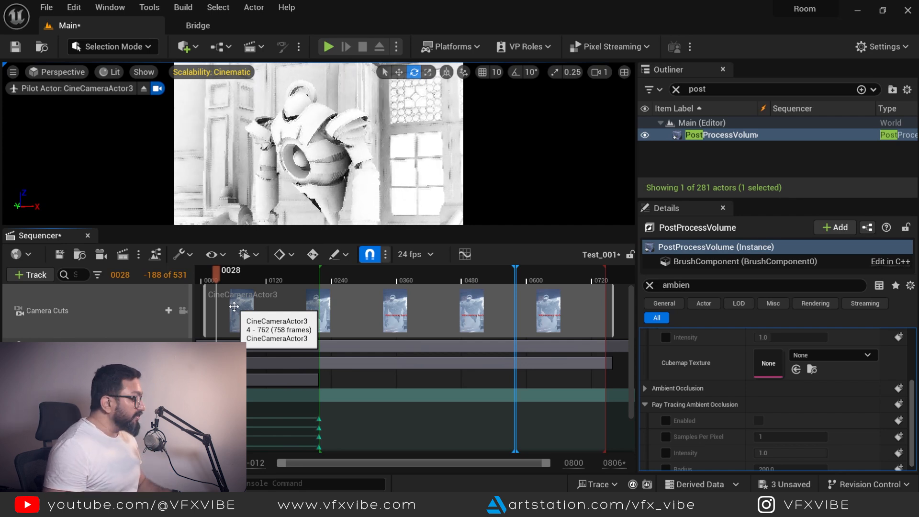
mouse_move(219, 273)
left_mouse_down()
mouse_move(250, 281)
mouse_move(211, 281)
left_mouse_up()
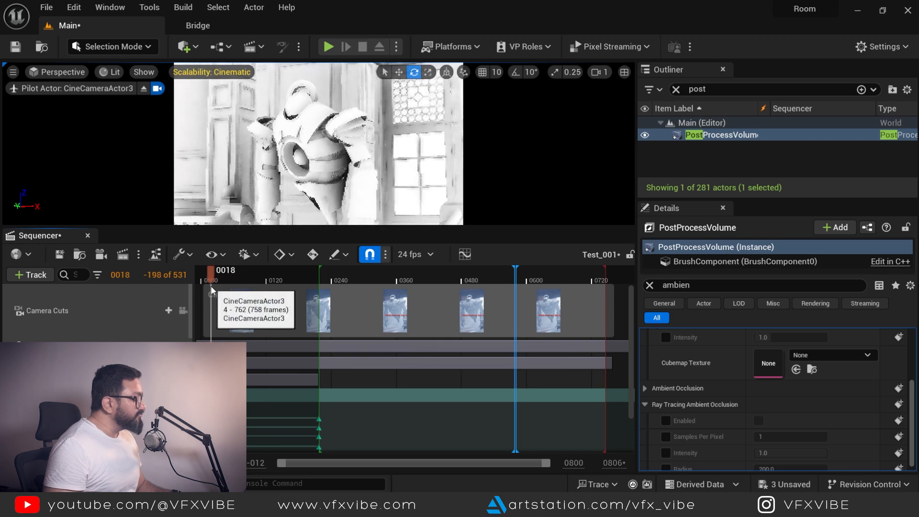
Open the Movie Render Queue for the Test_001 sequence and scrub the timeline to frame 42
left_click(123, 255)
left_click_drag(462, 141, 553, 284)
mouse_move(212, 281)
left_mouse_down()
mouse_move(249, 285)
mouse_move(224, 287)
left_mouse_up()
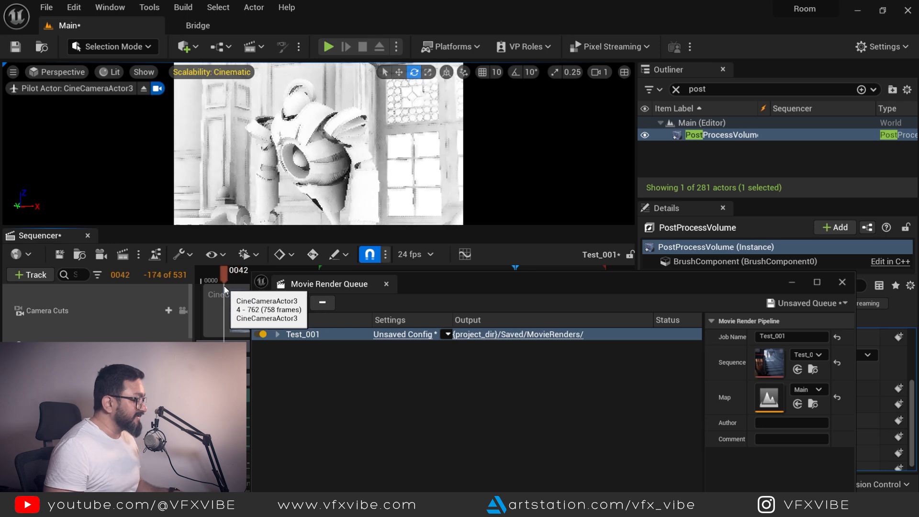
left_click_drag(444, 280, 440, 196)
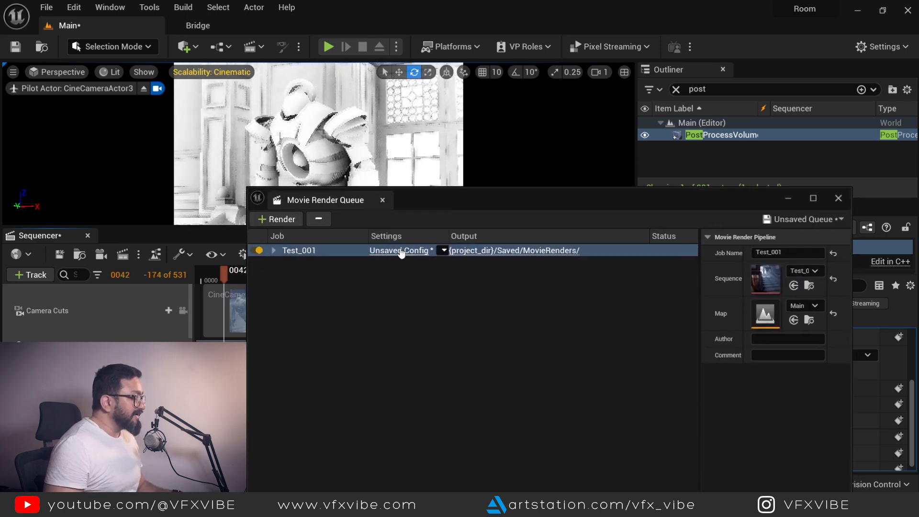
Open the Test_001 job's render configuration and replace the .jpg Sequence [8bit] export with .exr Sequence [16bit]
left_click(401, 251)
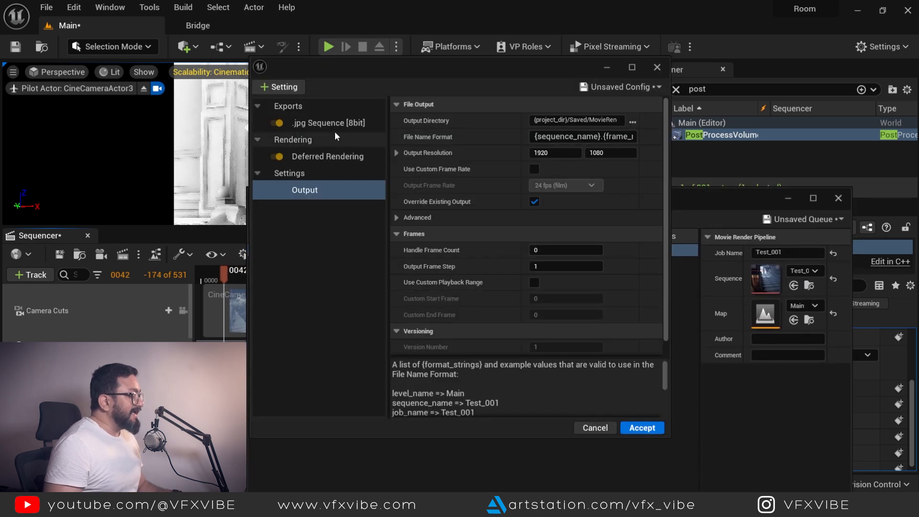
left_click(330, 123)
key("Delete")
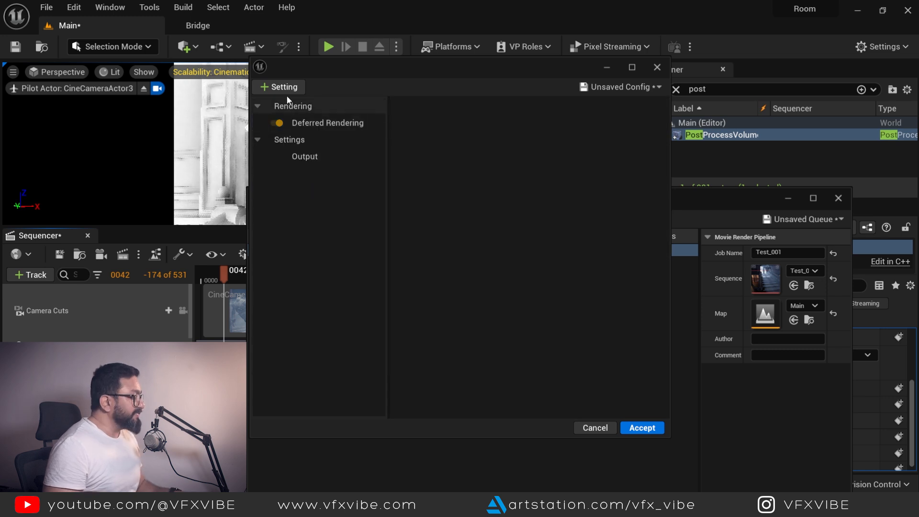
left_click(277, 88)
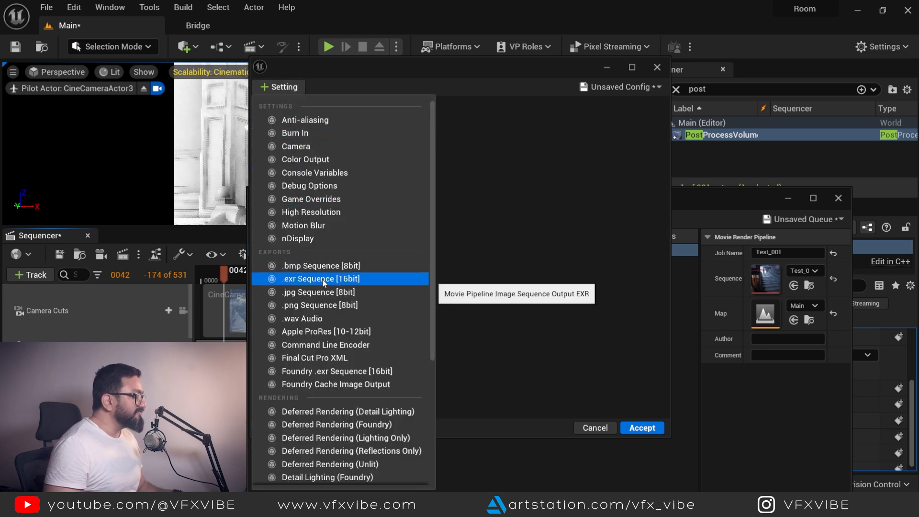
left_click(323, 279)
Add an Anti-aliasing setting with a Temporal Sample Count of 64 and Override Anti Aliasing enabled, plus a Game Overrides setting
left_click(286, 87)
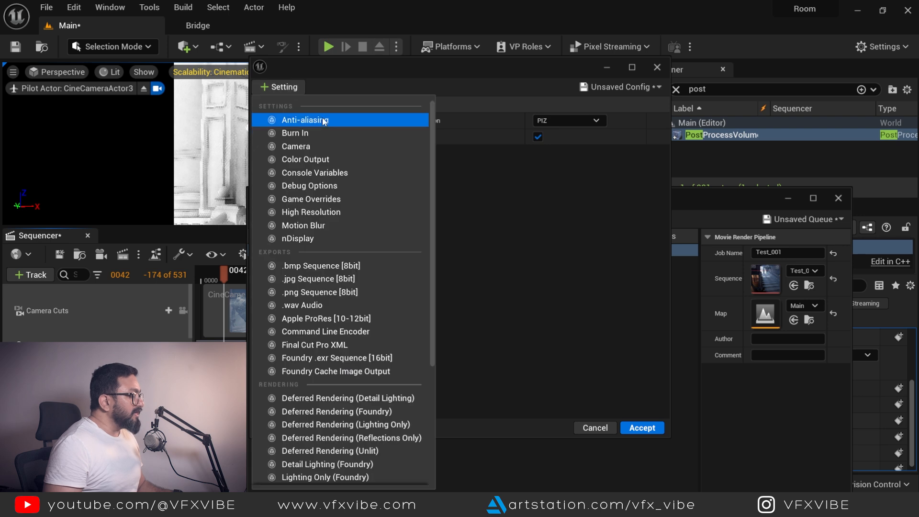
left_click(315, 120)
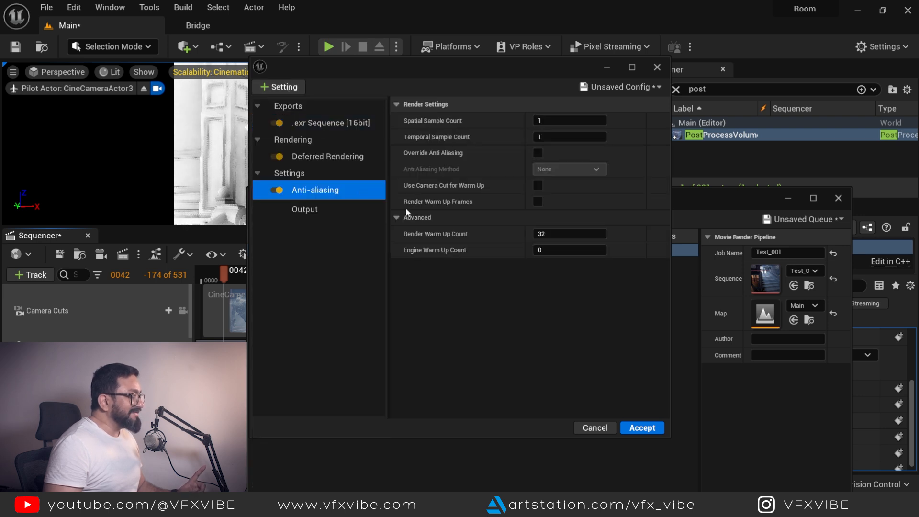
left_click(554, 138)
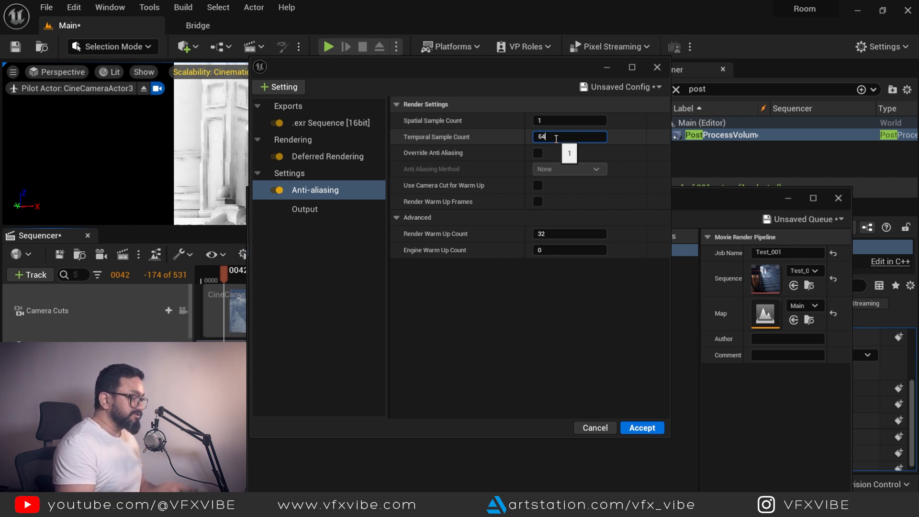
key("Return")
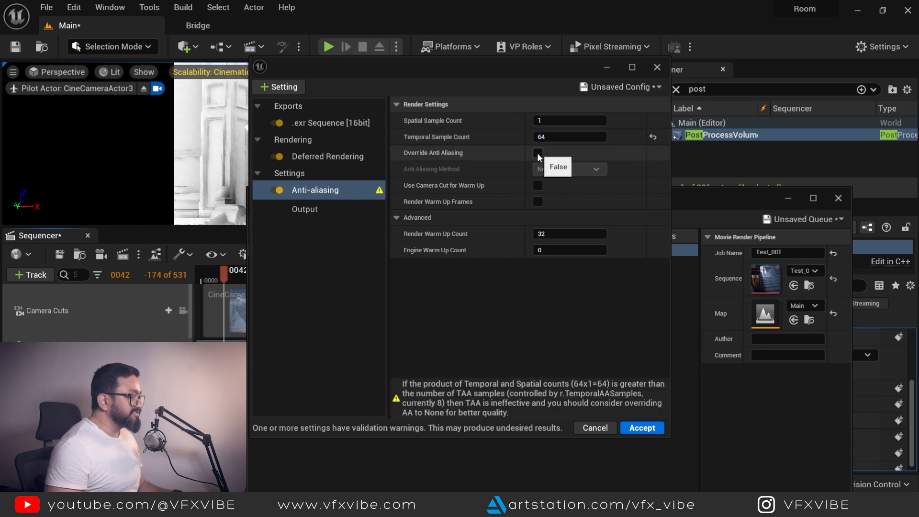
left_click(538, 153)
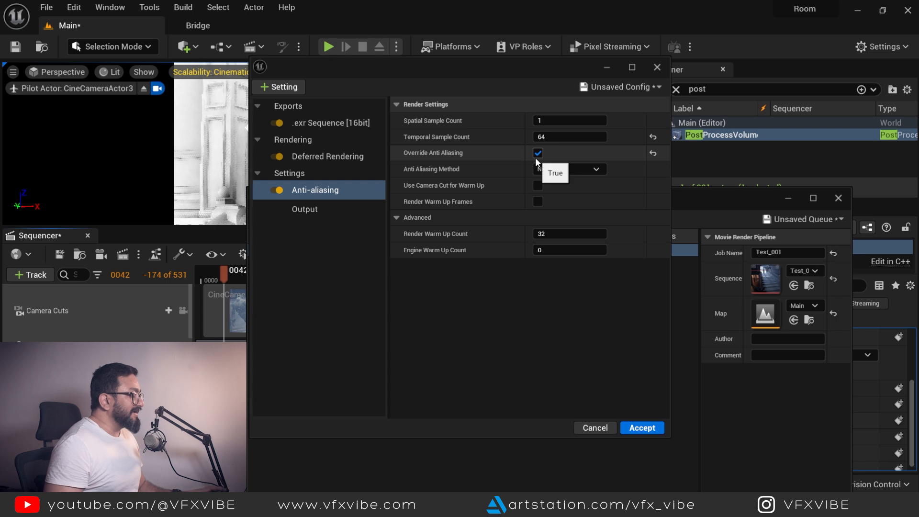
left_click(286, 88)
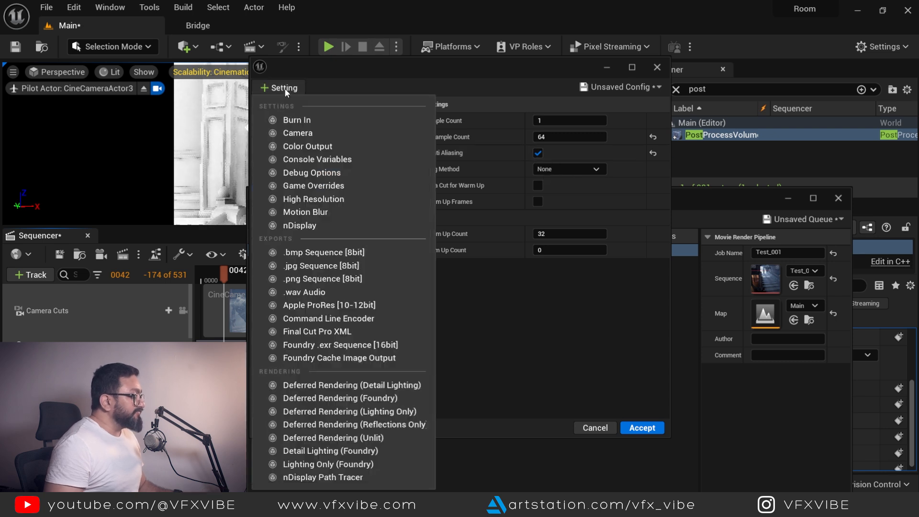
left_click(314, 188)
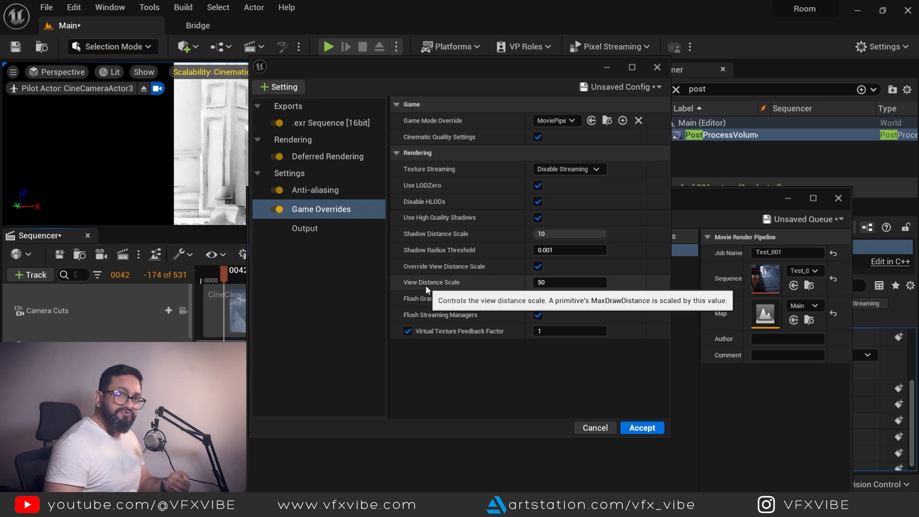
Add a Console Variables setting containing r.ScreenPercentage with a value of 150
left_click(286, 88)
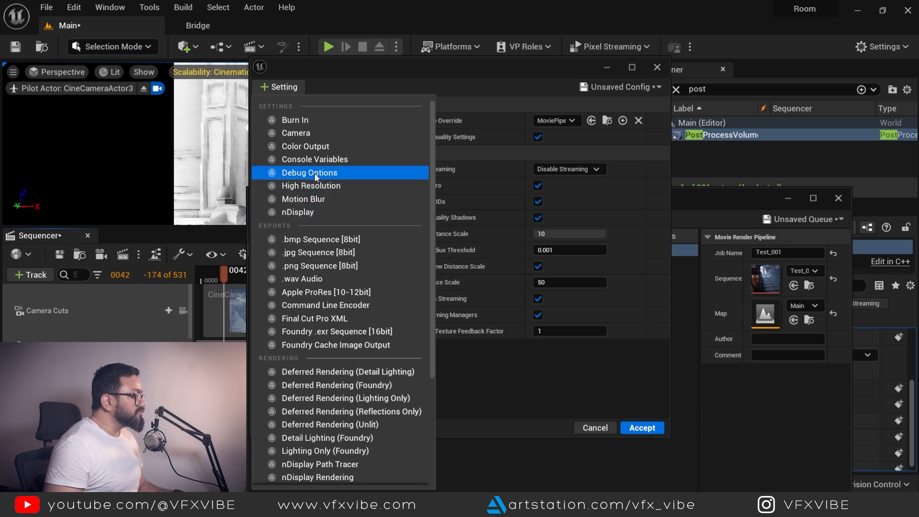
left_click(315, 160)
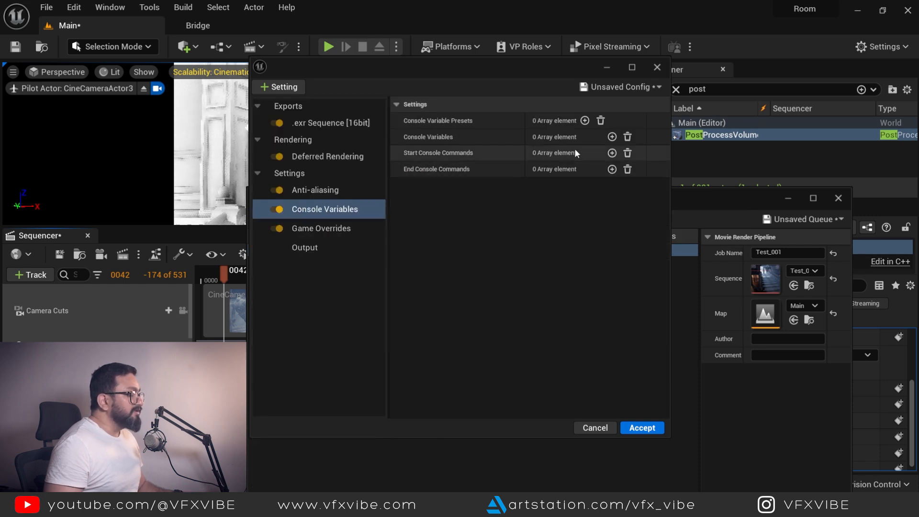
left_click(611, 137)
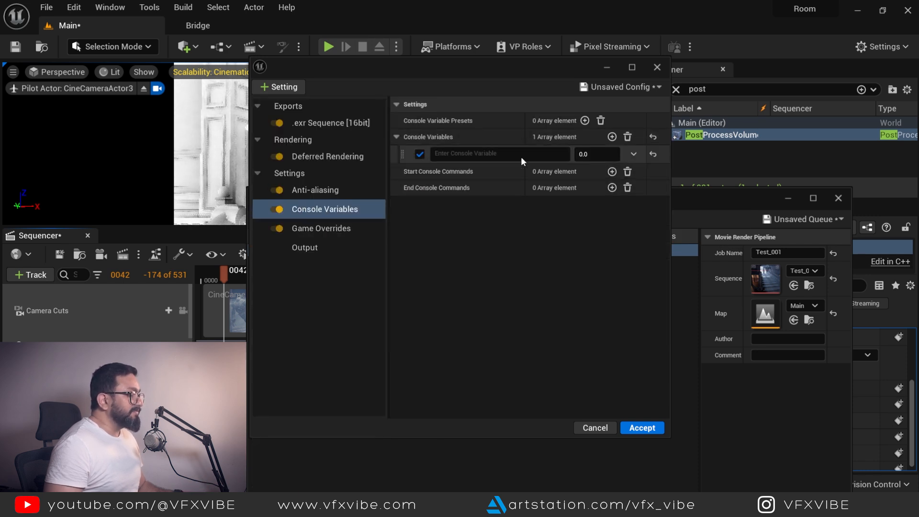
type("r.screen")
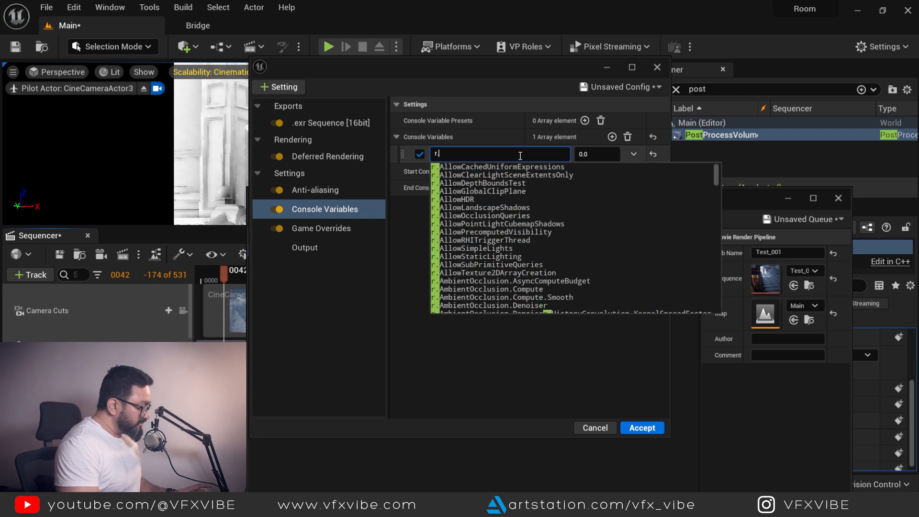
left_click(498, 168)
left_click(585, 150)
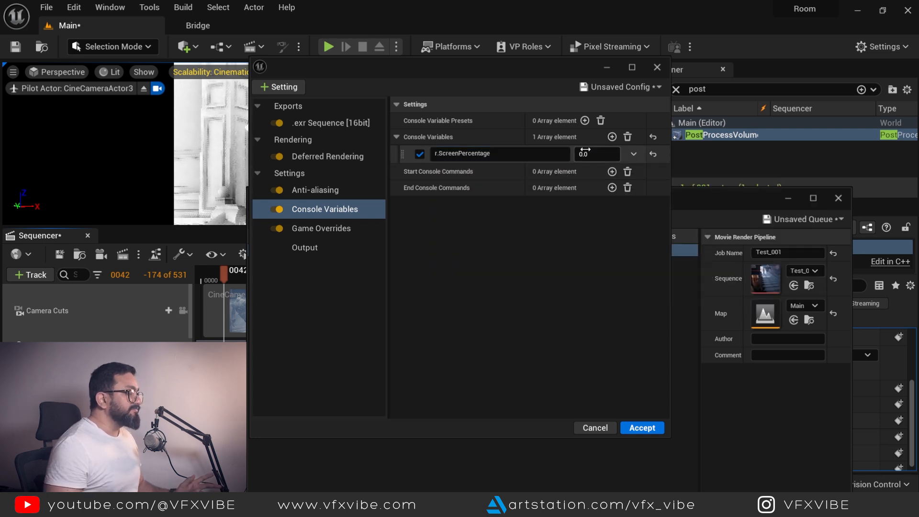
type("150")
key("Return")
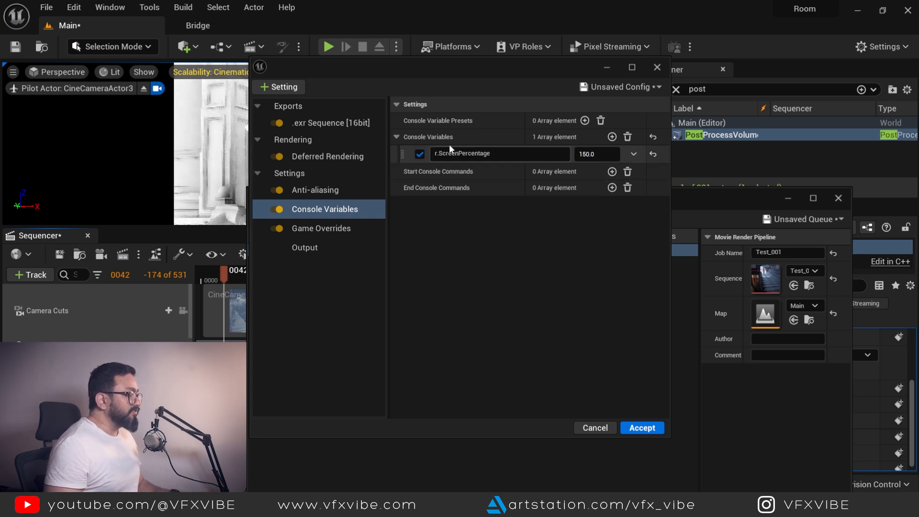
Remove the Console Variables setting from the render configuration
left_click(397, 137)
left_click(323, 216)
key("Delete")
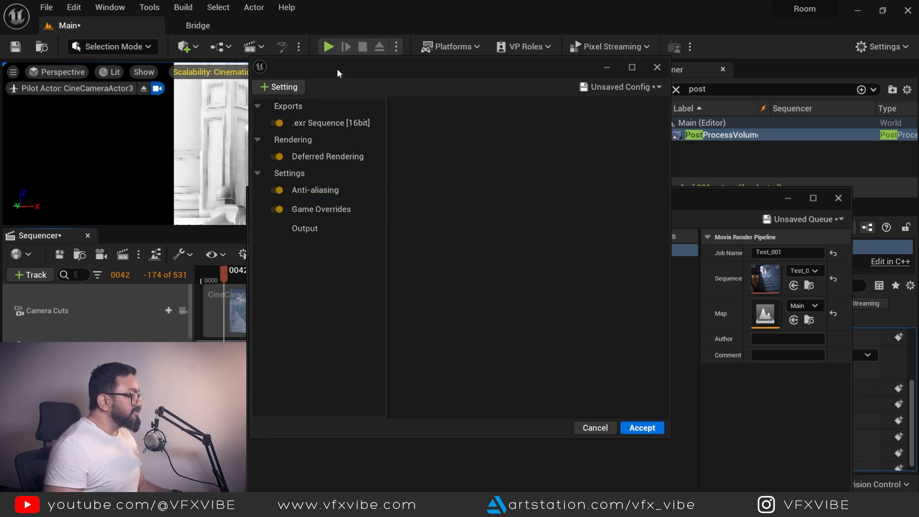
Check the output directory in the Output settings without changing it, and enable Use Custom Playback Range
left_click_drag(337, 68, 366, 83)
left_click(338, 248)
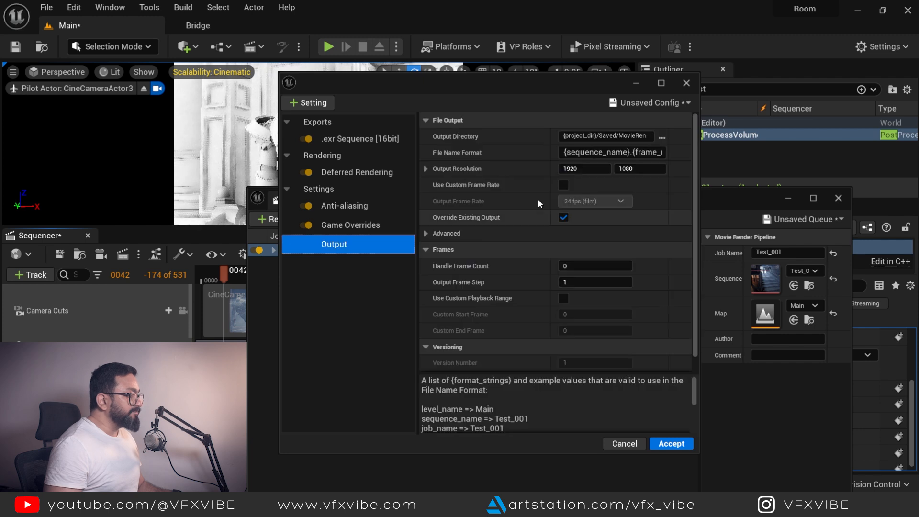
left_click(661, 139)
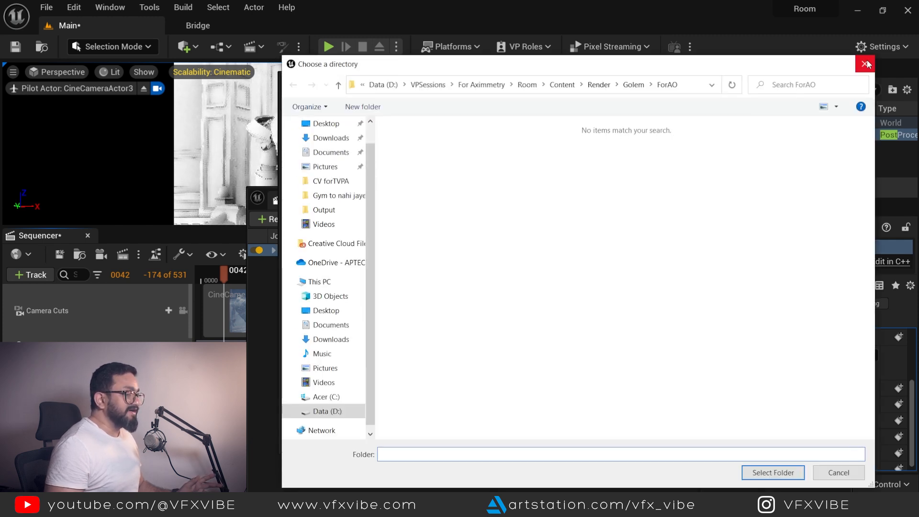
left_click(865, 64)
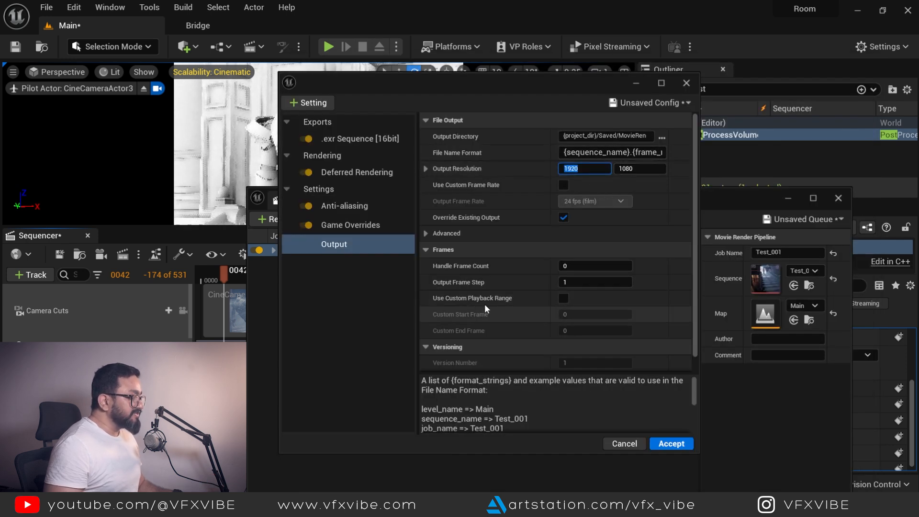
left_click(563, 298)
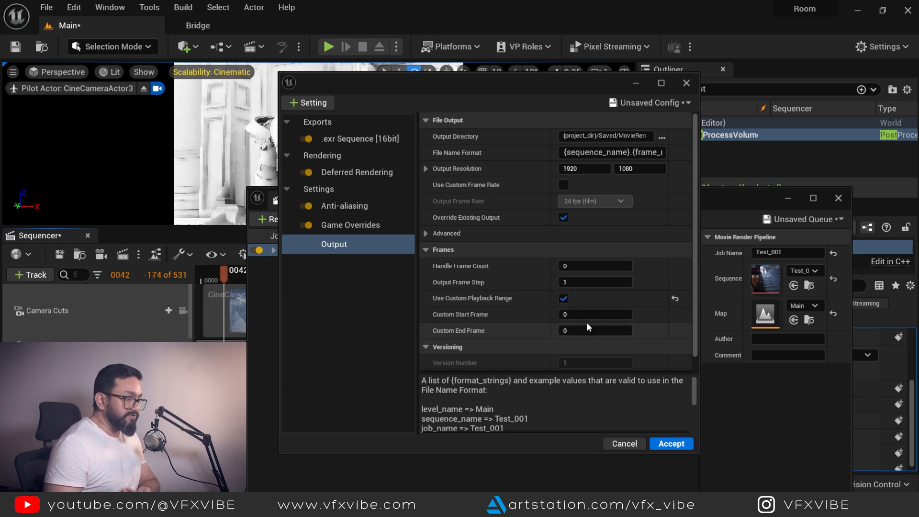
mouse_move(487, 88)
left_mouse_down()
mouse_move(673, 137)
mouse_move(495, 89)
left_mouse_up()
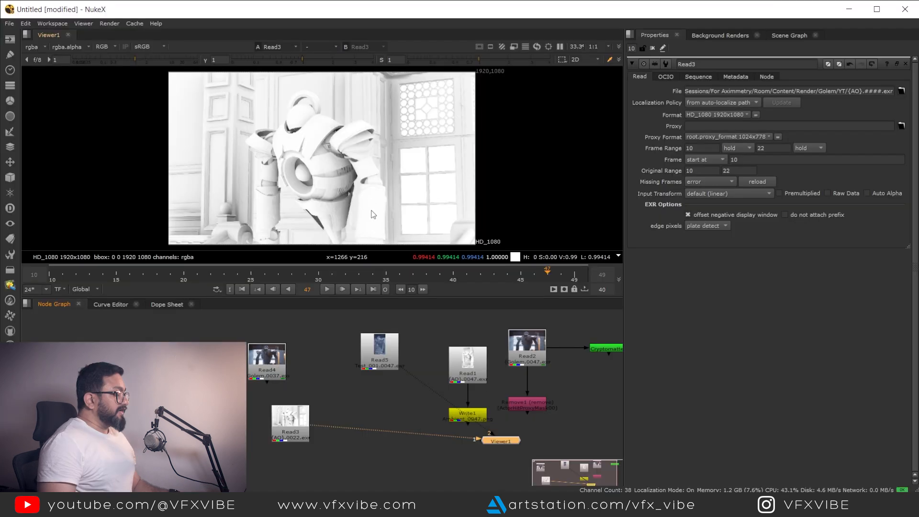
In NukeX, inspect the rendered golem AO pass at frame 16 with viewer gamma at 0.68 and the viewer maximized
left_click_drag(73, 274, 129, 278)
middle_click_drag(312, 181, 428, 171)
scroll(428, 171, "up", 1)
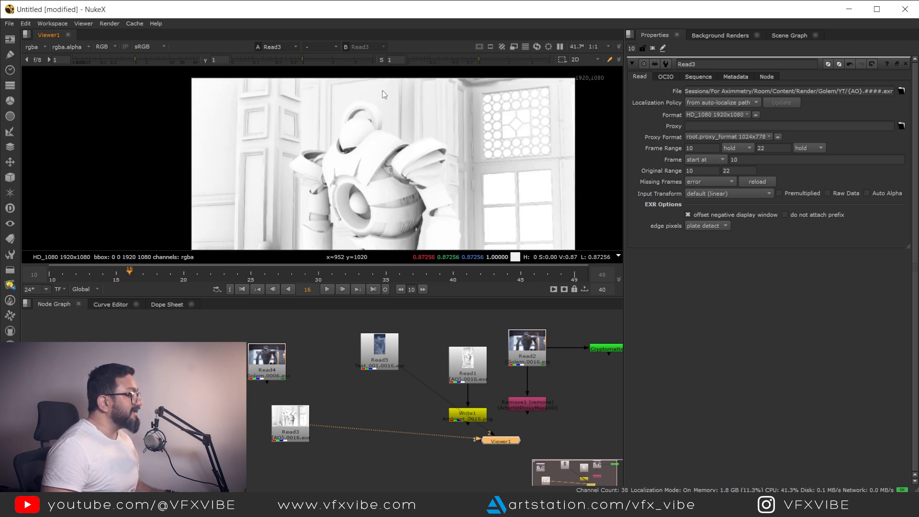
left_click_drag(303, 59, 289, 60)
middle_click_drag(367, 129, 389, 79)
key("f")
middle_click_drag(419, 161, 475, 160)
key("space")
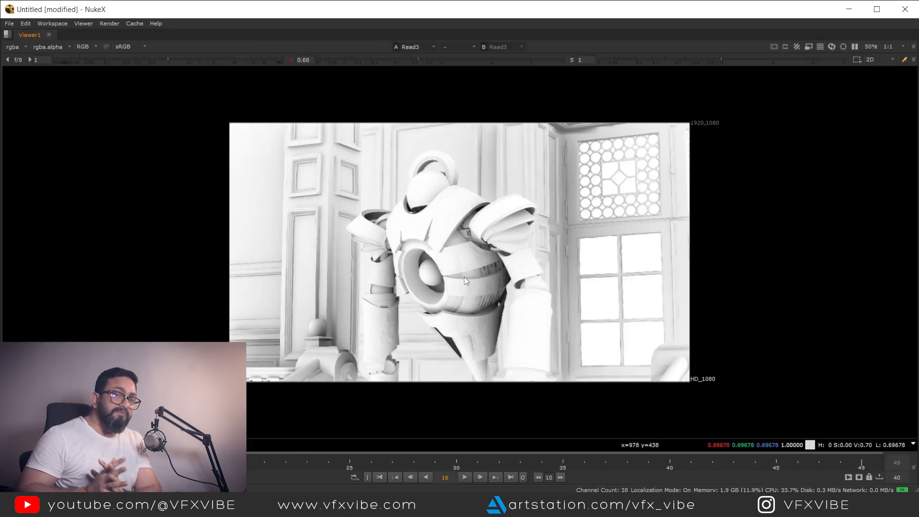